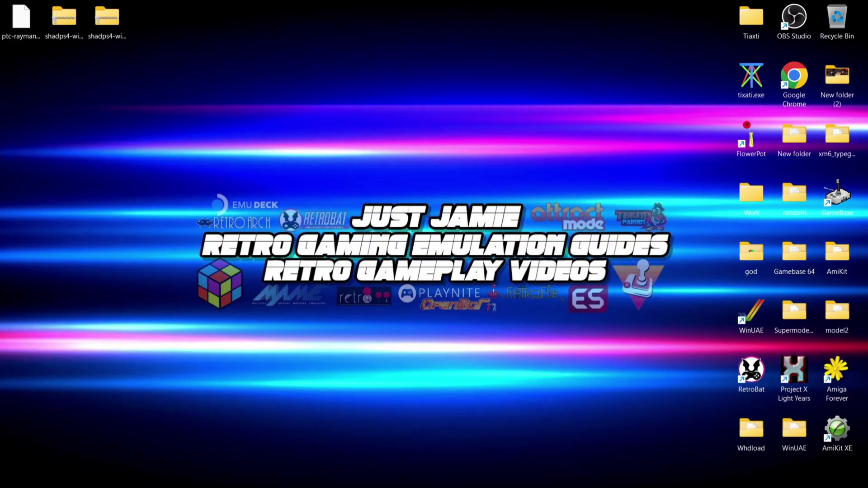
Step: Browse in File Explorer to the AppData\Roaming folder of the personal user profile on the C: drive
{"action": "double_click", "coordinate": [747, 251]}
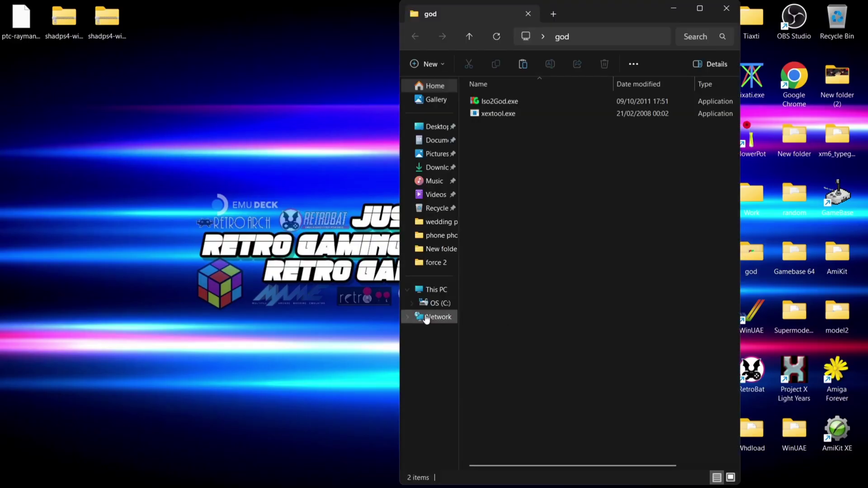
{"action": "left_click", "coordinate": [438, 303]}
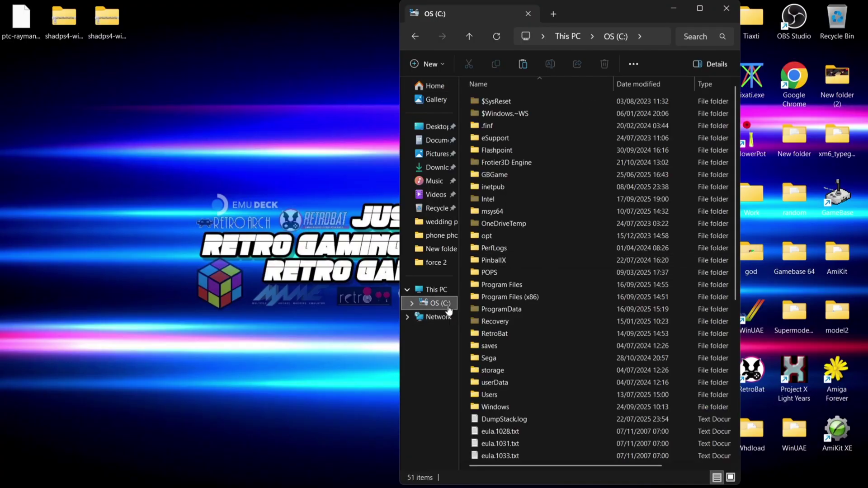
{"action": "left_click", "coordinate": [538, 397]}
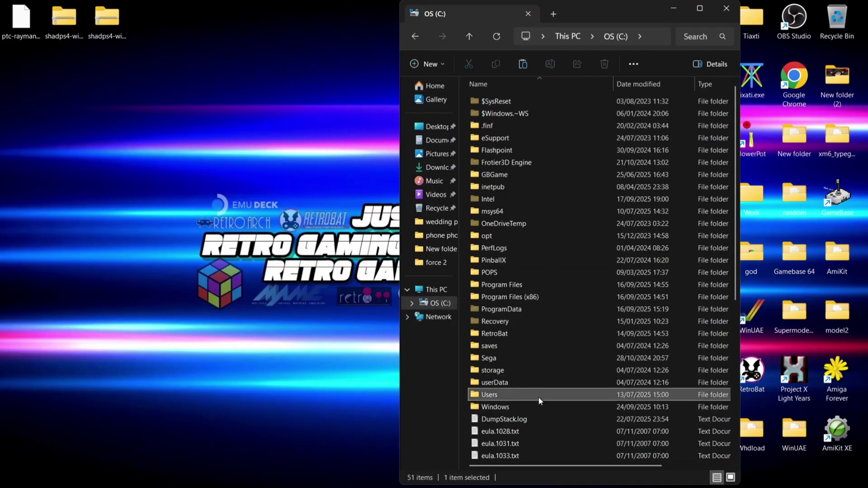
{"action": "double_click", "coordinate": [539, 397]}
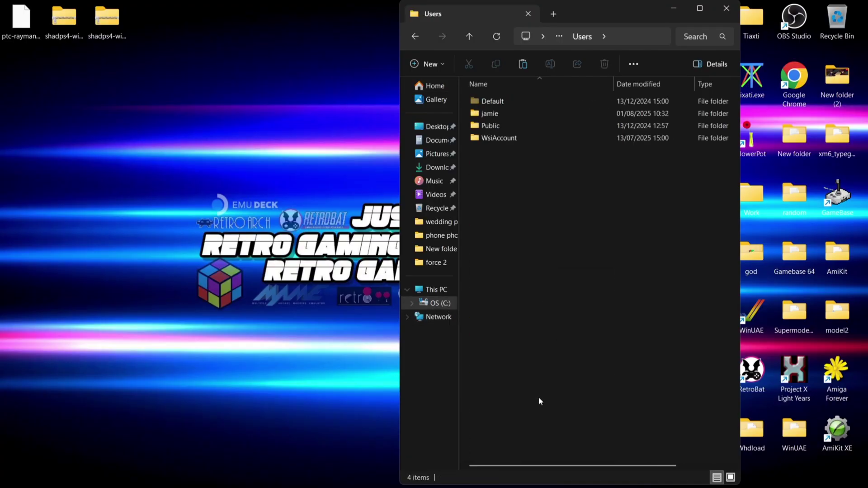
{"action": "double_click", "coordinate": [505, 113]}
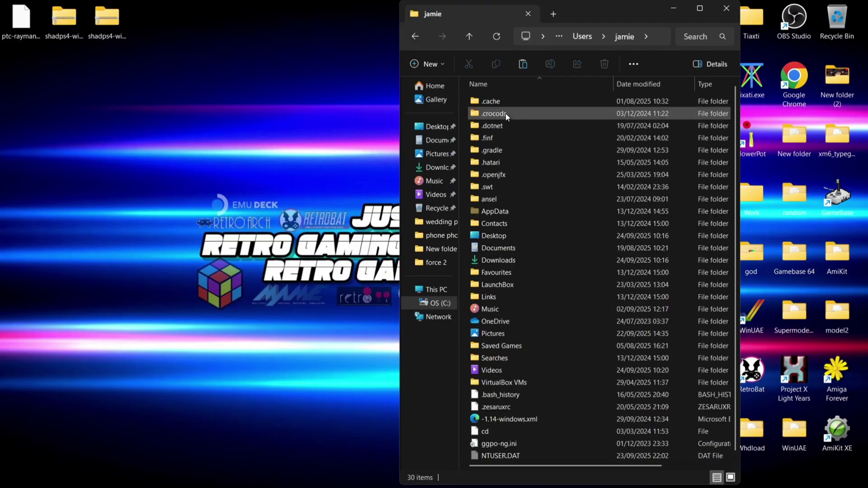
{"action": "double_click", "coordinate": [518, 211]}
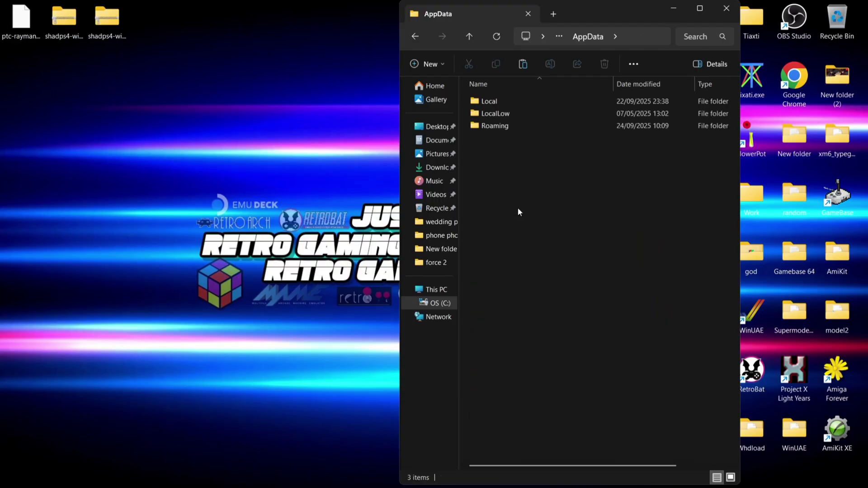
{"action": "double_click", "coordinate": [499, 132]}
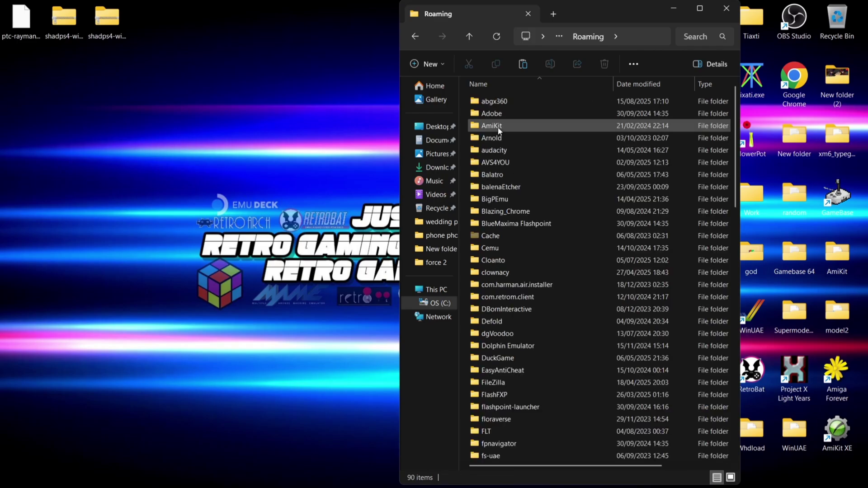
Step: Delete the existing shadPS4 folder from Roaming and close the File Explorer window
{"action": "left_click_drag", "start_coordinate": [735, 131], "coordinate": [741, 291]}
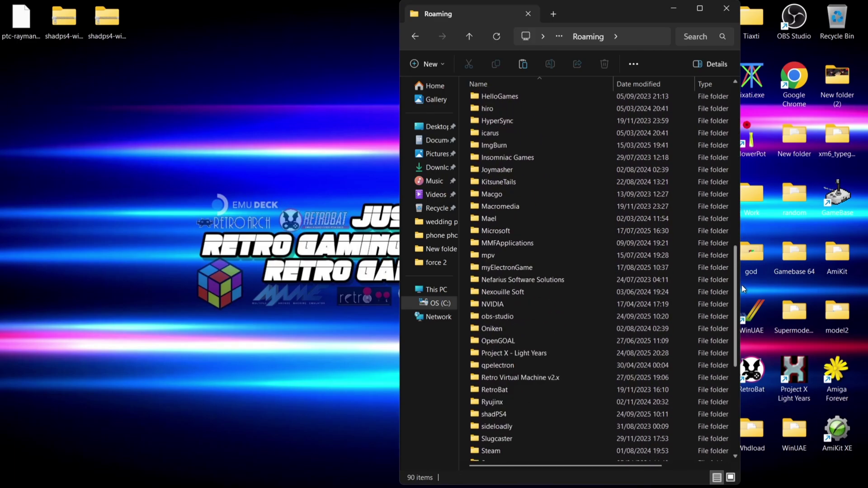
{"action": "left_click", "coordinate": [499, 411]}
{"action": "right_click", "coordinate": [499, 411]}
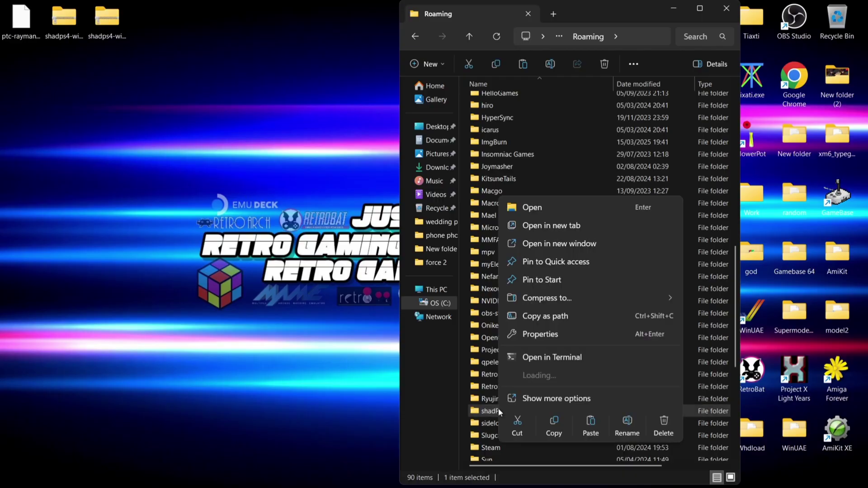
{"action": "left_click", "coordinate": [653, 416]}
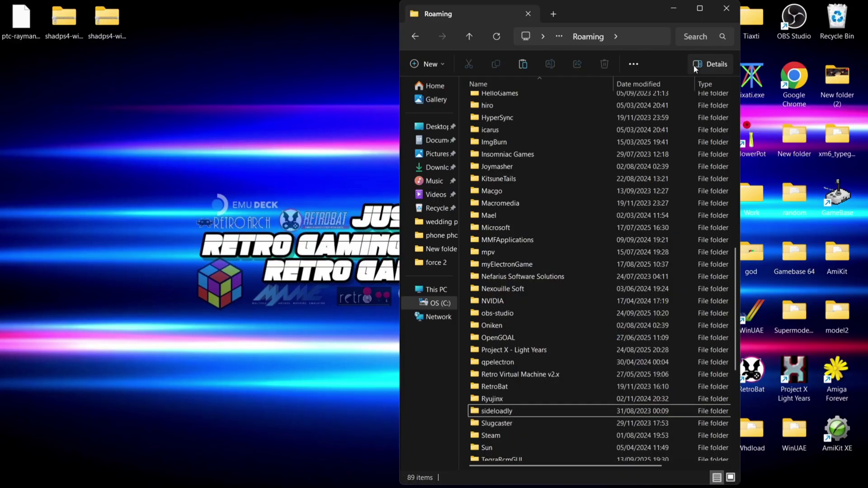
{"action": "left_click", "coordinate": [727, 9]}
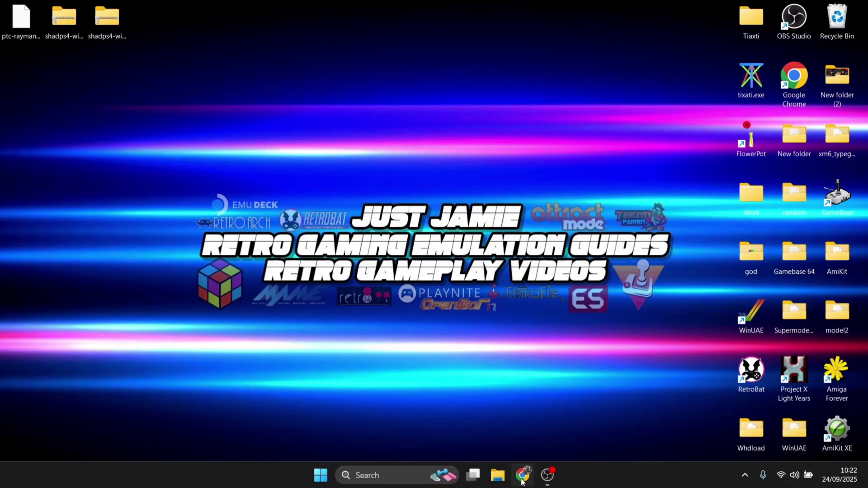
Step: Switch to Chrome and download the Windows Qt builds of shadPS4 versions 0.11.0 and 0.7.0, then minimise the browser
{"action": "left_click", "coordinate": [523, 475]}
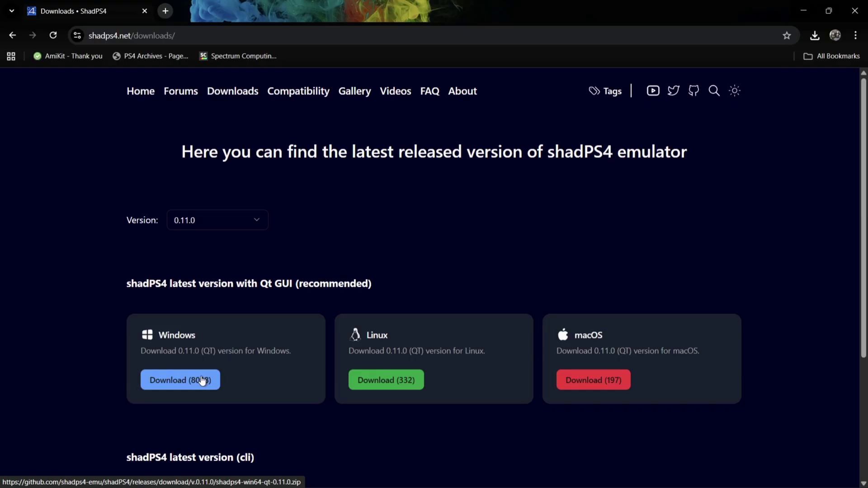
{"action": "left_click", "coordinate": [181, 382]}
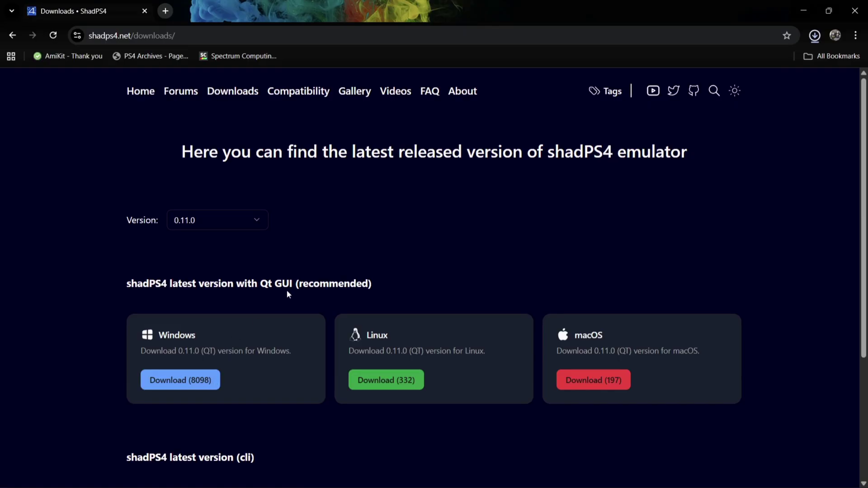
{"action": "left_click", "coordinate": [232, 220]}
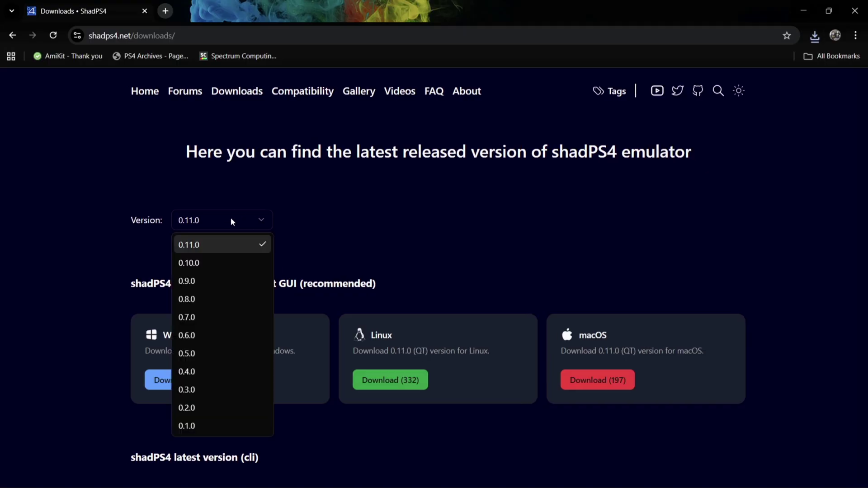
{"action": "left_click", "coordinate": [220, 318]}
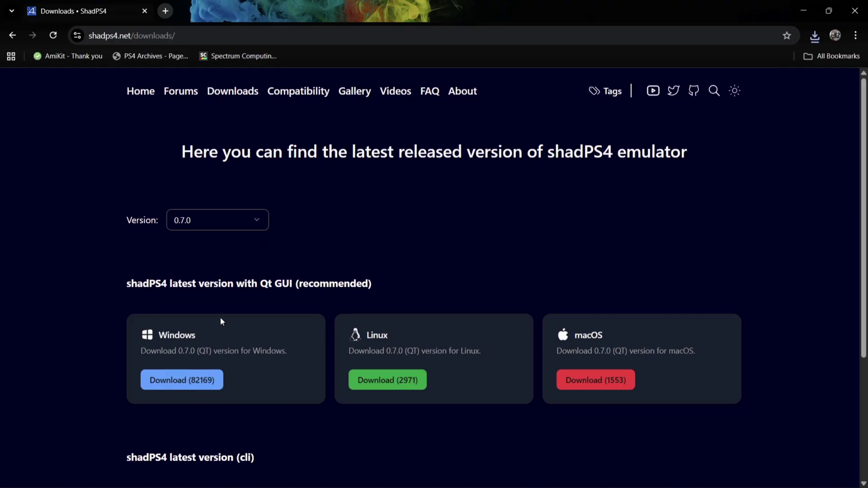
{"action": "left_click", "coordinate": [201, 379]}
{"action": "left_click", "coordinate": [803, 10]}
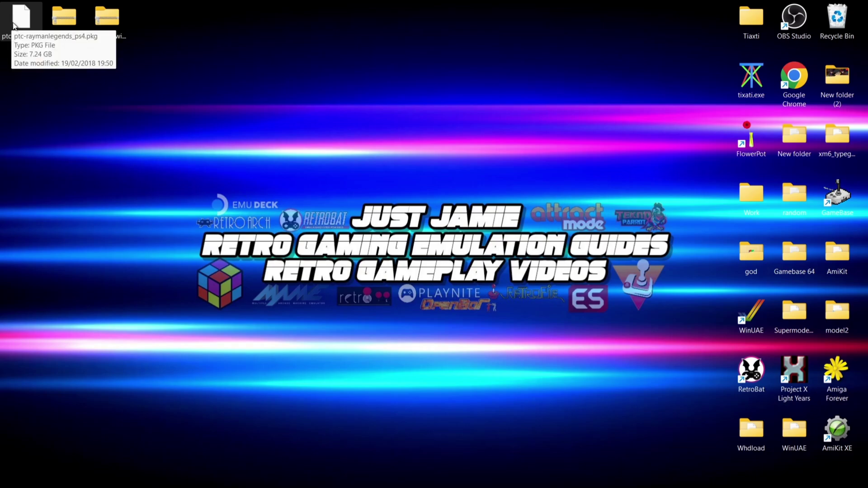
Step: Create a folder named Old on the desktop
{"action": "right_click", "coordinate": [181, 51]}
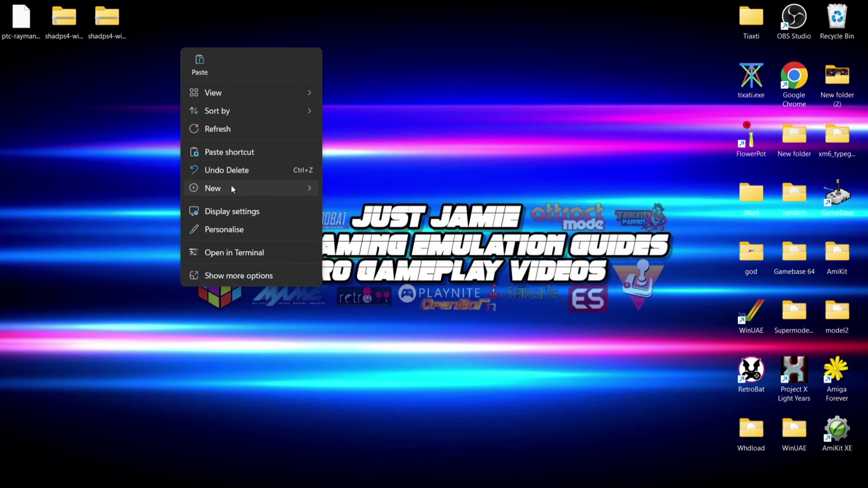
{"action": "mouse_move", "coordinate": [231, 188]}
{"action": "left_click", "coordinate": [344, 187]}
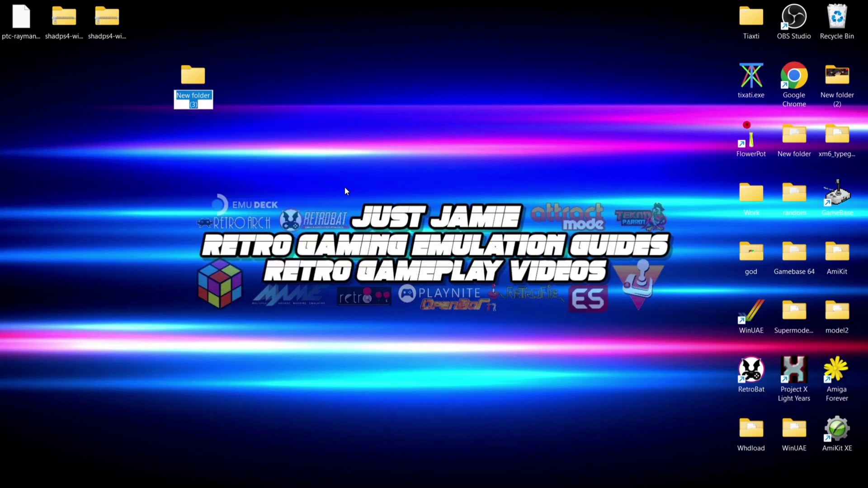
{"action": "type", "text": "Old"}
{"action": "key", "text": "Return"}
Step: Create a second desktop folder named New beside the Old folder
{"action": "right_click", "coordinate": [297, 81]}
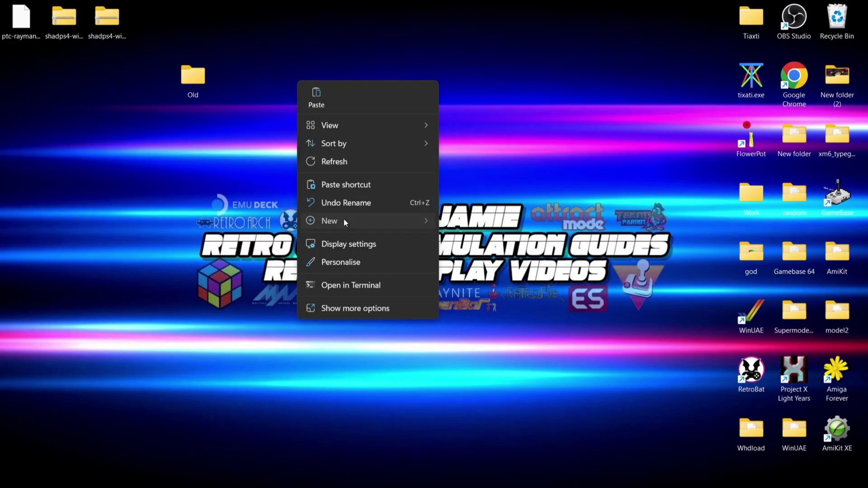
{"action": "mouse_move", "coordinate": [343, 220]}
{"action": "left_click", "coordinate": [490, 221]}
{"action": "type", "text": "New"}
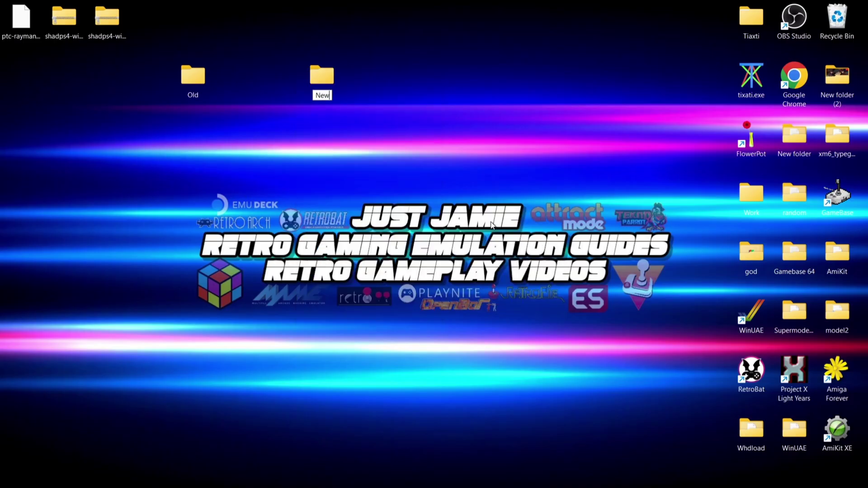
{"action": "key", "text": "Return"}
Step: Move shadps4-win64-qt-0.7.0.zip into the Old folder and shadps4-win64-qt-0.11.0.zip into the New folder
{"action": "left_click", "coordinate": [63, 23]}
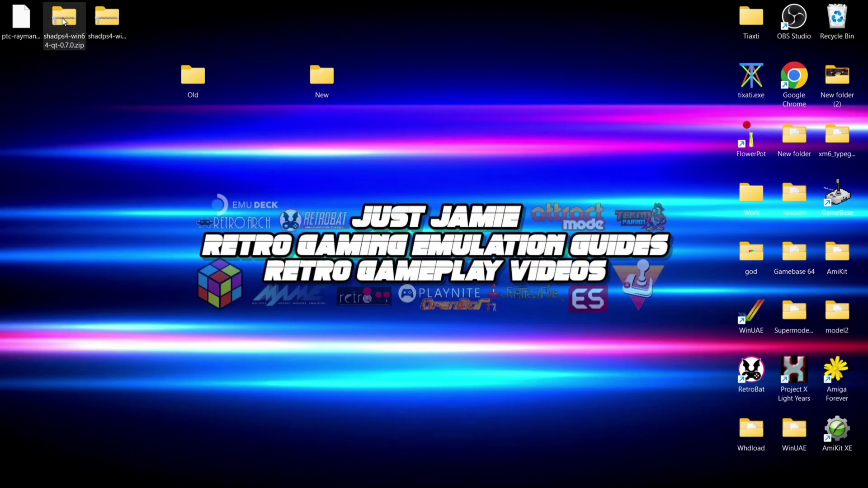
{"action": "left_click_drag", "start_coordinate": [63, 22], "coordinate": [145, 89]}
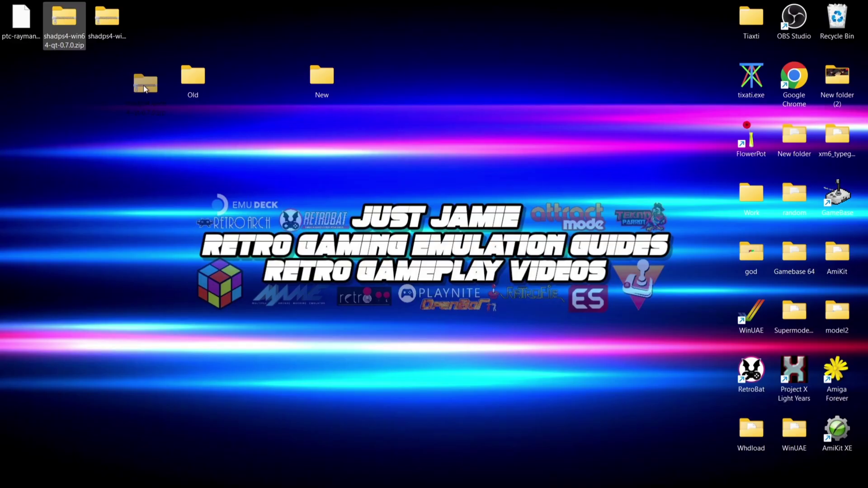
{"action": "left_click_drag", "start_coordinate": [144, 89], "coordinate": [188, 75]}
{"action": "left_click", "coordinate": [102, 20]}
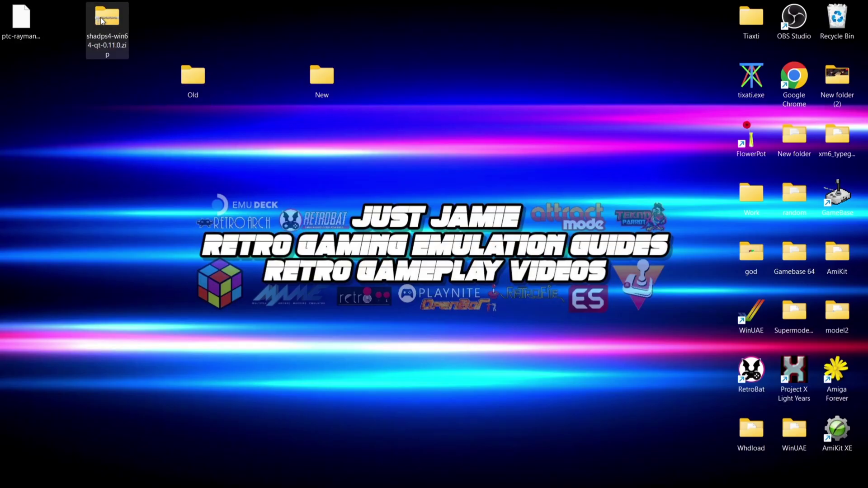
{"action": "left_click_drag", "start_coordinate": [101, 17], "coordinate": [322, 76]}
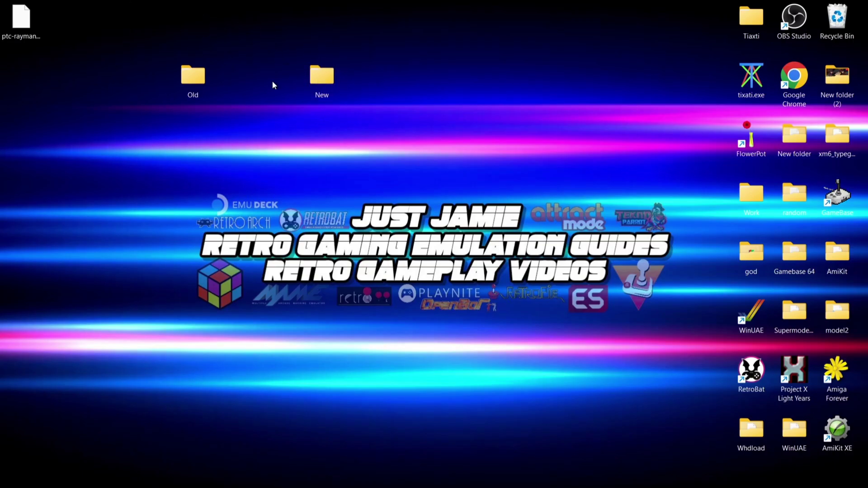
Step: Extract shadps4-win64-qt-0.7.0.zip in place inside the Old folder, delete the archive and close the folder window
{"action": "double_click", "coordinate": [193, 77]}
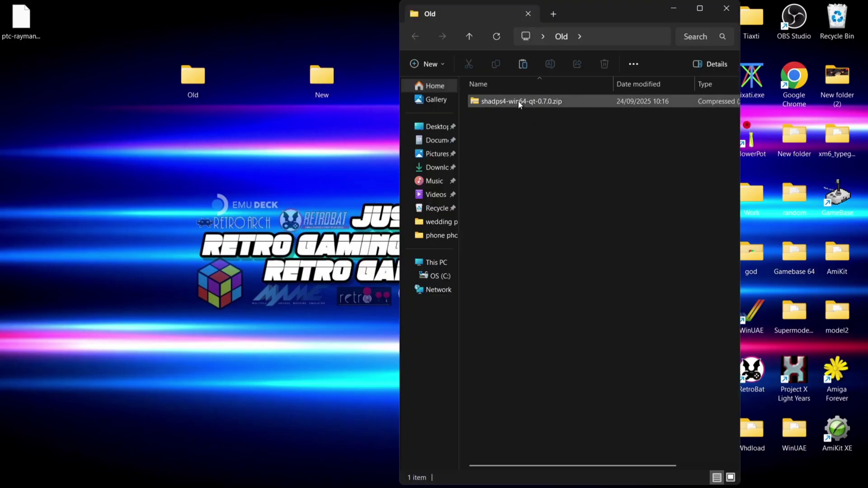
{"action": "right_click", "coordinate": [519, 101]}
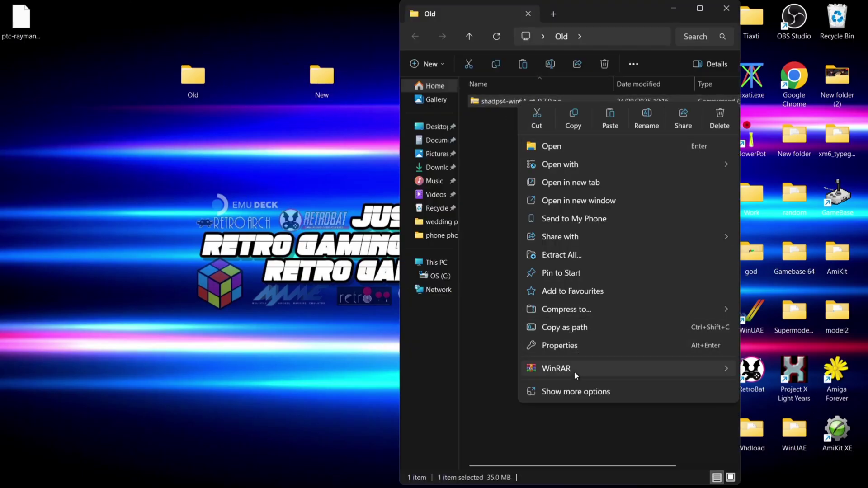
{"action": "mouse_move", "coordinate": [574, 370]}
{"action": "left_click", "coordinate": [446, 421]}
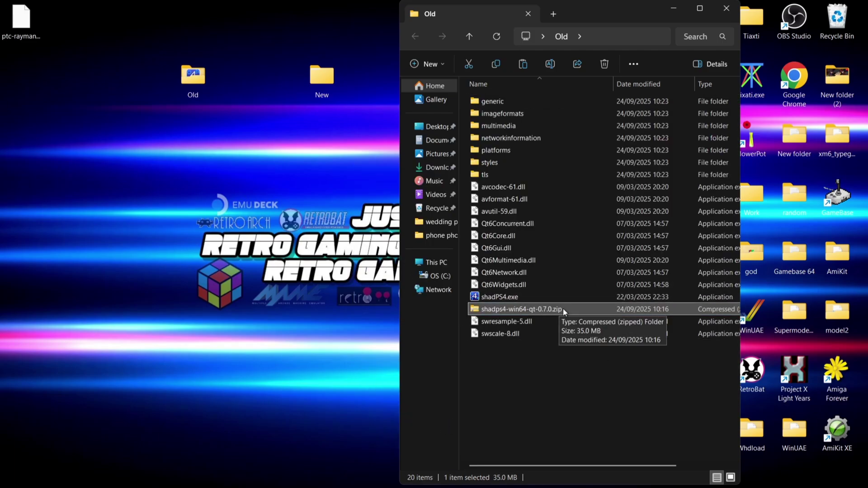
{"action": "left_click", "coordinate": [605, 63]}
{"action": "left_click", "coordinate": [726, 9]}
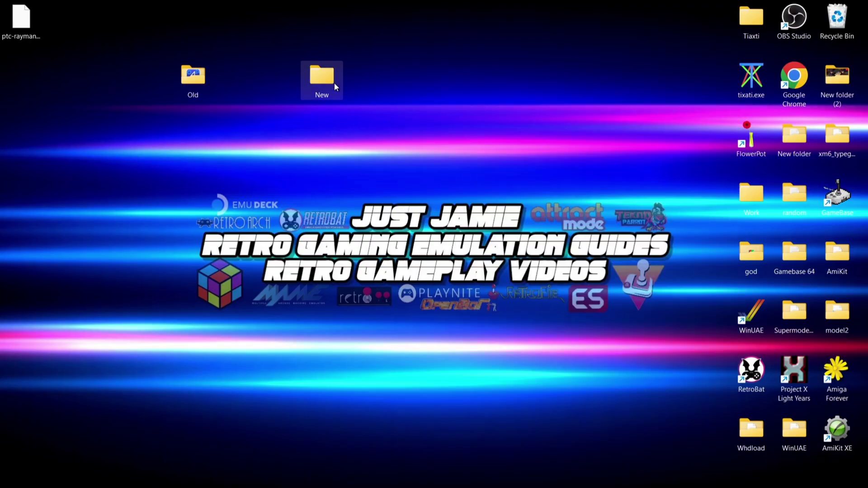
Step: Extract shadps4-win64-qt-0.11.0.zip in place inside the New folder, delete the archive and close the folder window
{"action": "double_click", "coordinate": [322, 77]}
{"action": "left_click", "coordinate": [513, 100]}
{"action": "right_click", "coordinate": [514, 101]}
{"action": "mouse_move", "coordinate": [553, 370]}
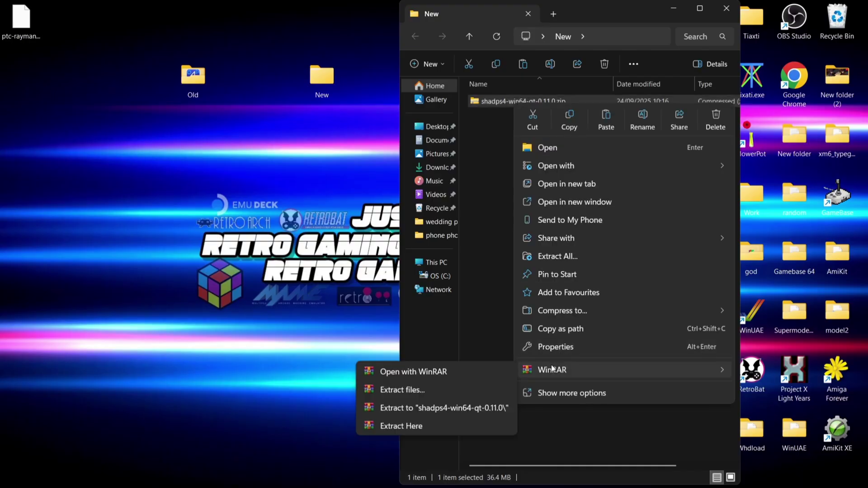
{"action": "left_click", "coordinate": [391, 425]}
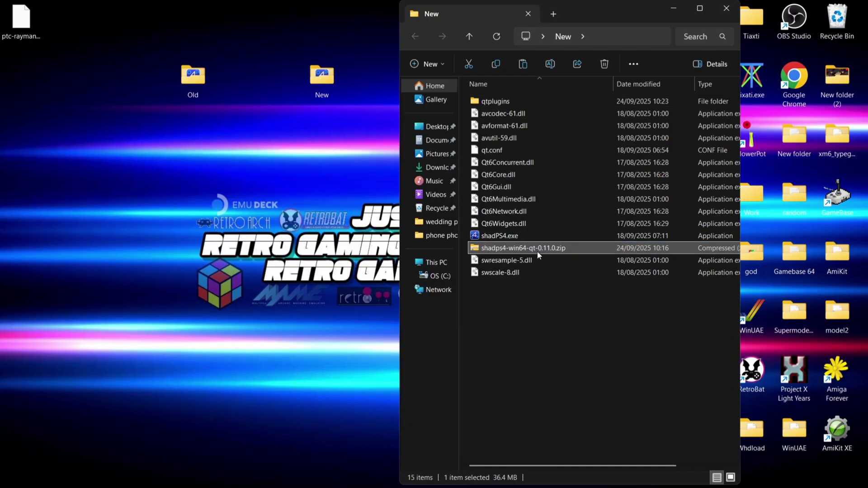
{"action": "left_click", "coordinate": [603, 62]}
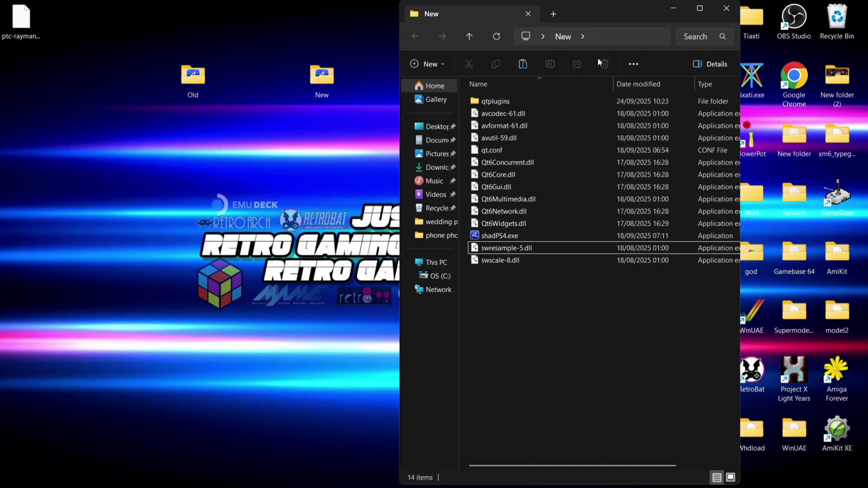
{"action": "left_click", "coordinate": [727, 8]}
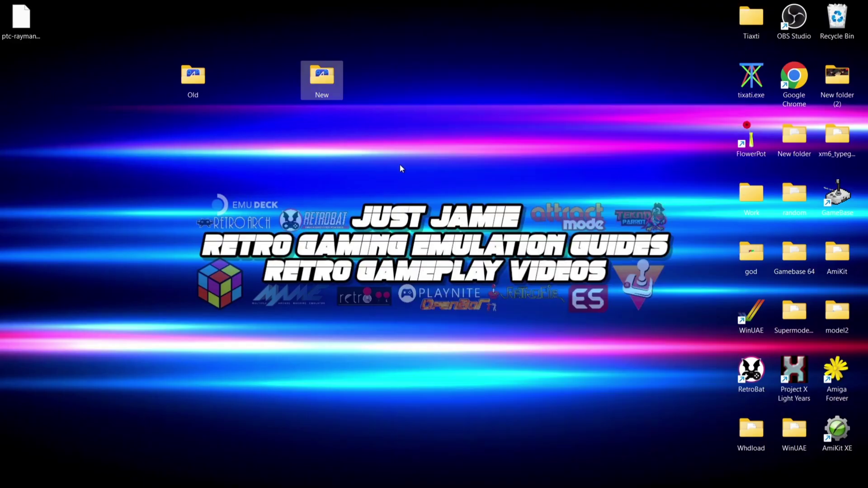
Step: Launch shadPS4.exe from the Old folder
{"action": "double_click", "coordinate": [174, 92]}
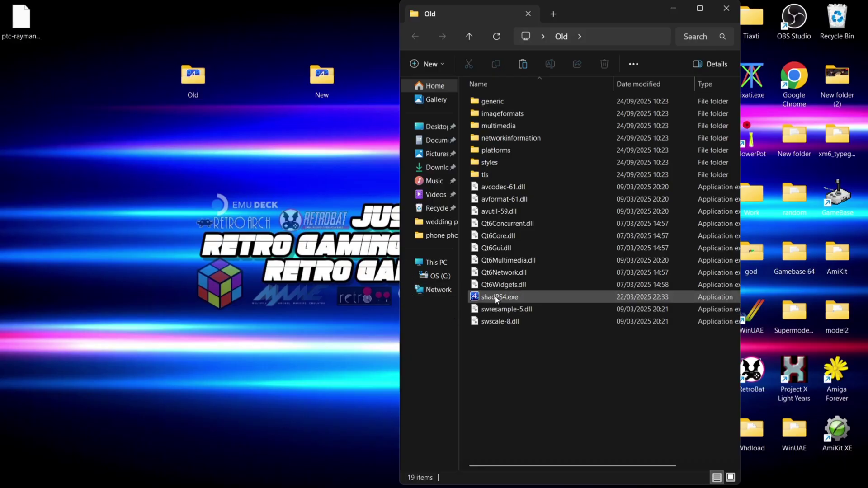
{"action": "double_click", "coordinate": [508, 296]}
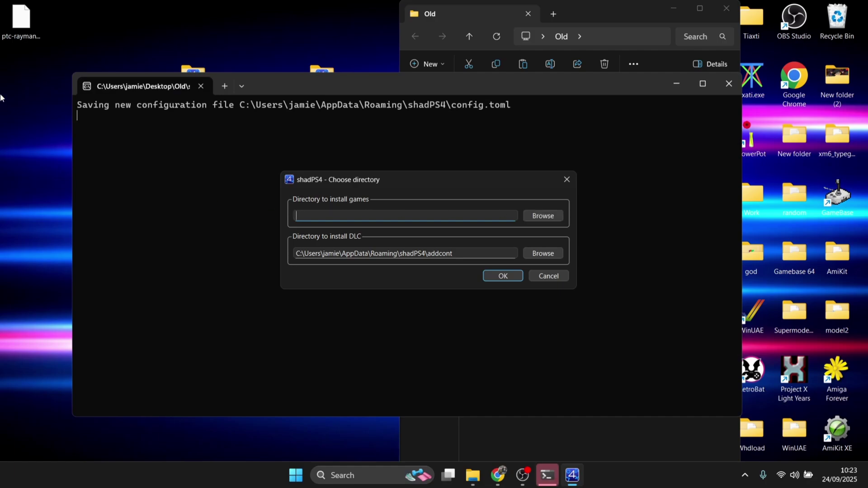
Step: Create a new folder named Install on the desktop
{"action": "right_click", "coordinate": [35, 102]}
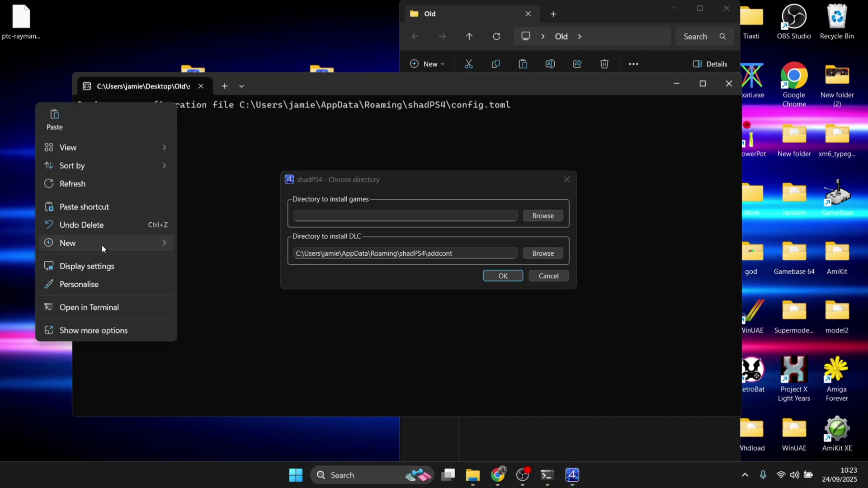
{"action": "mouse_move", "coordinate": [102, 245]}
{"action": "left_click", "coordinate": [203, 243]}
{"action": "type", "text": "I"}
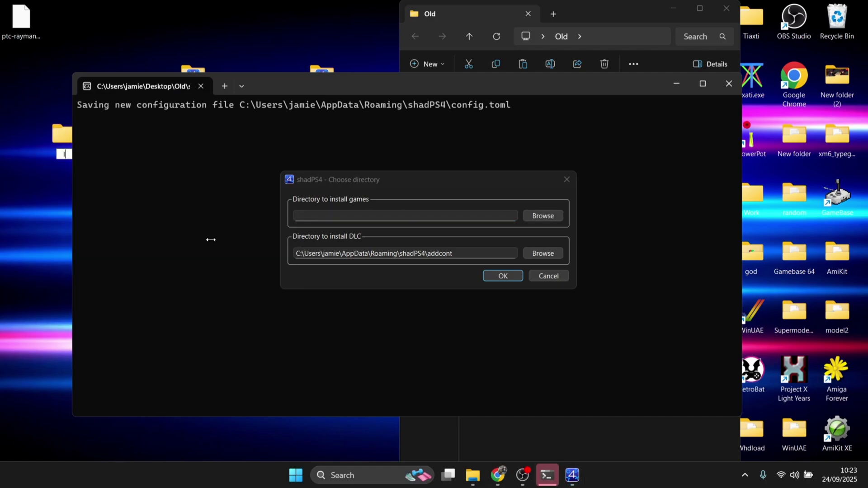
{"action": "type", "text": "nstall"}
{"action": "key", "text": "Return"}
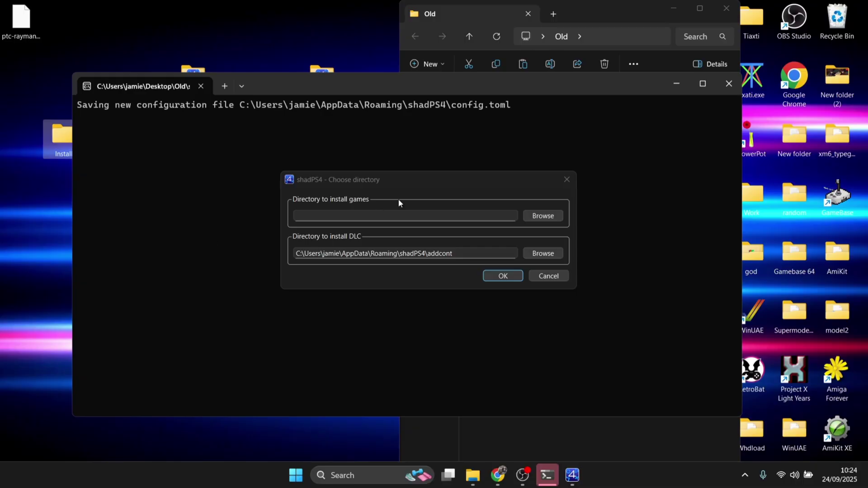
Step: Set the directory to install games to the desktop's Install folder, keeping the default DLC directory
{"action": "left_click", "coordinate": [552, 212]}
{"action": "left_click", "coordinate": [323, 282]}
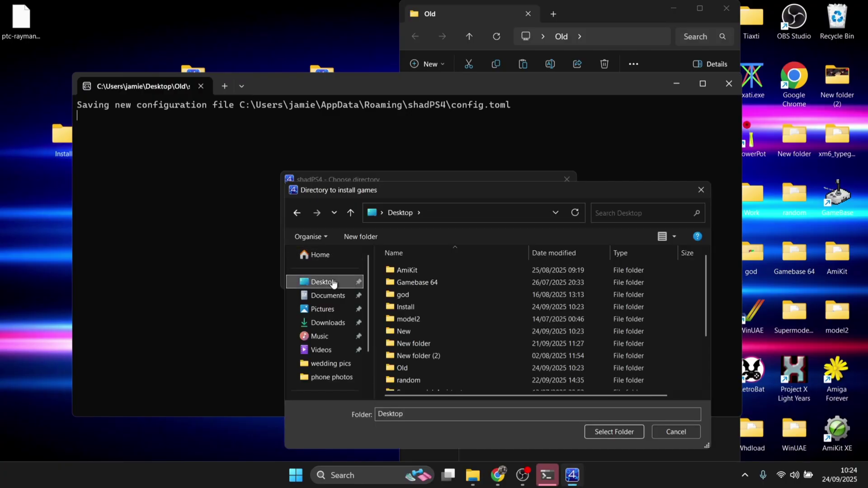
{"action": "left_click", "coordinate": [448, 309]}
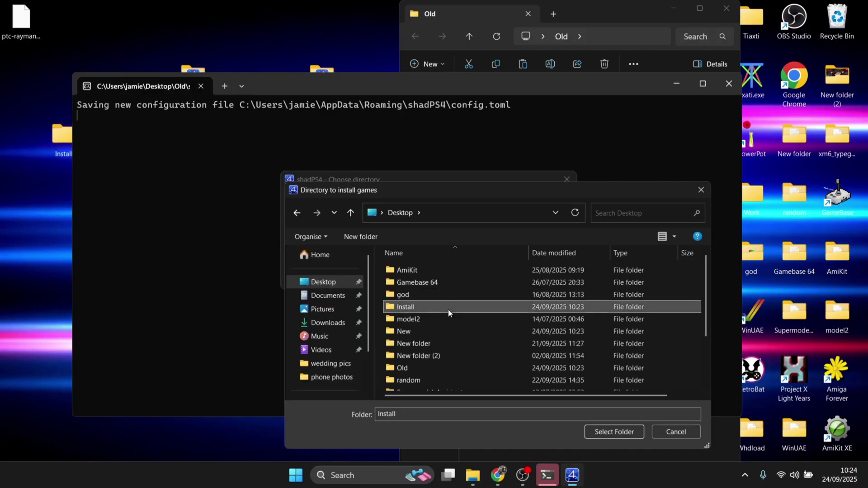
{"action": "left_click", "coordinate": [634, 433]}
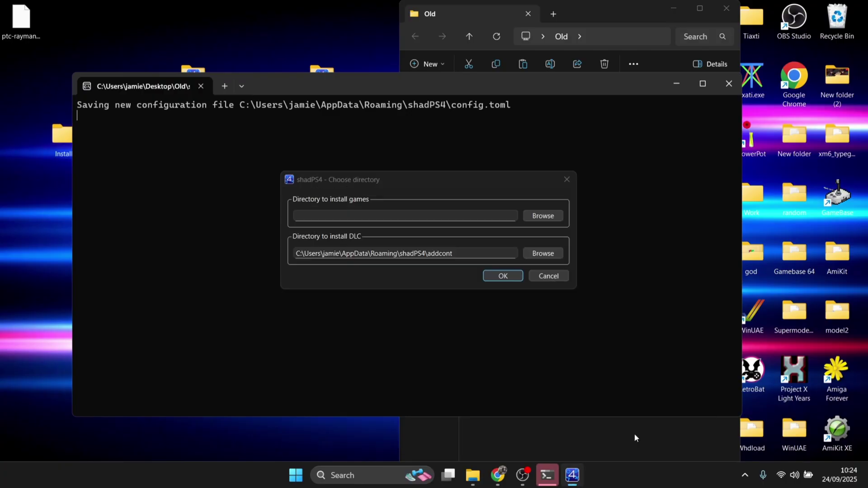
{"action": "left_click", "coordinate": [506, 276]}
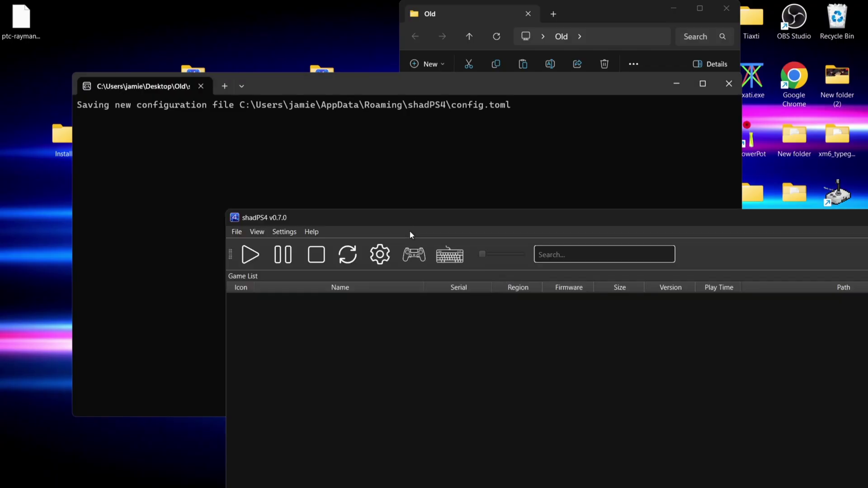
Step: Install the package ptc-raymanlegends_ps4.pkg from the desktop into the Install directory and dismiss the completion message
{"action": "left_click_drag", "start_coordinate": [408, 229], "coordinate": [292, 63]}
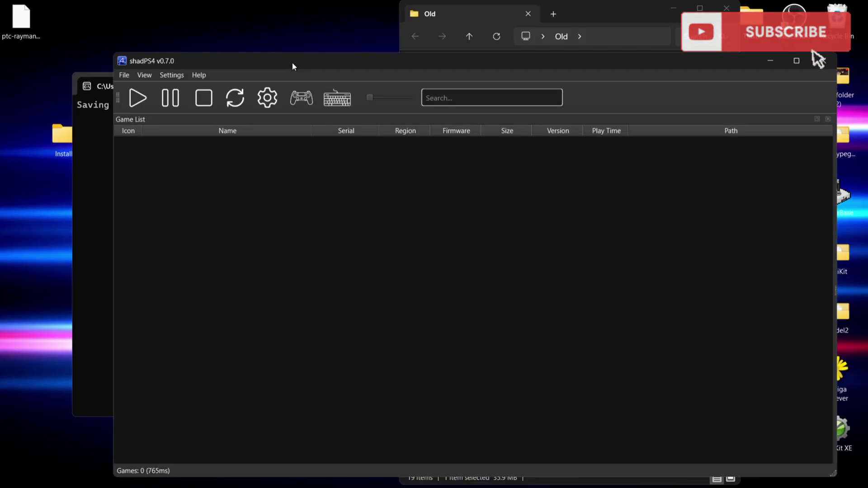
{"action": "left_click", "coordinate": [124, 75]}
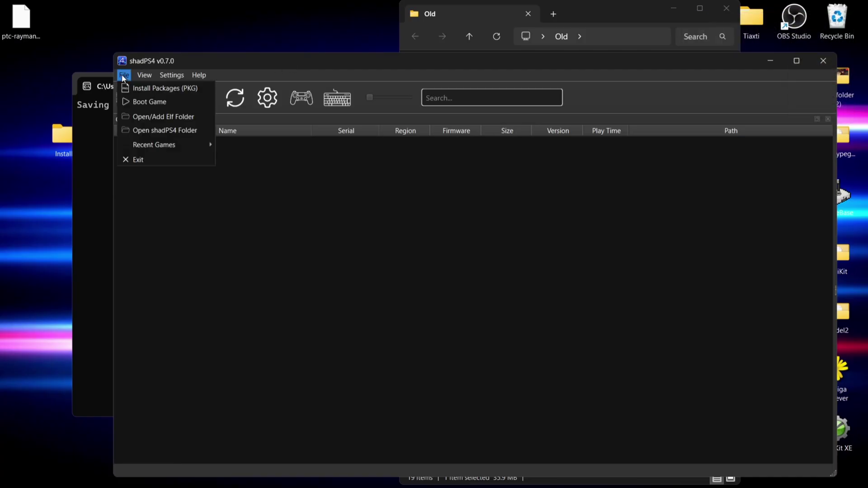
{"action": "left_click", "coordinate": [162, 89]}
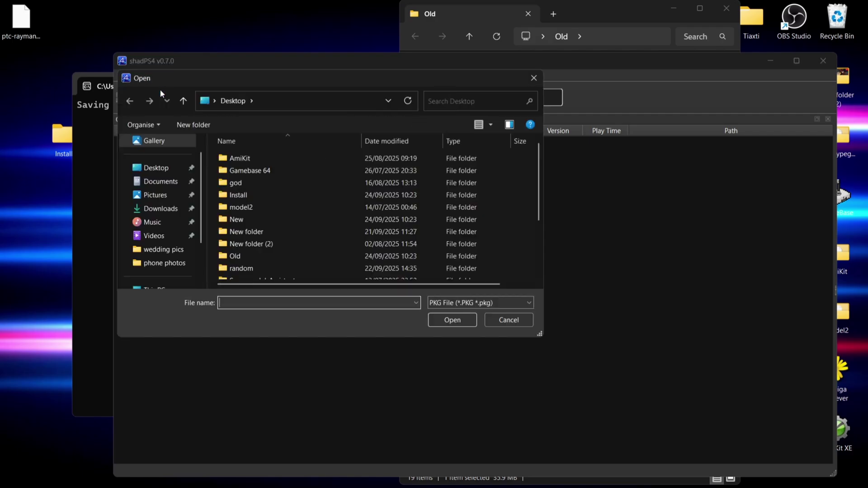
{"action": "left_click", "coordinate": [163, 168]}
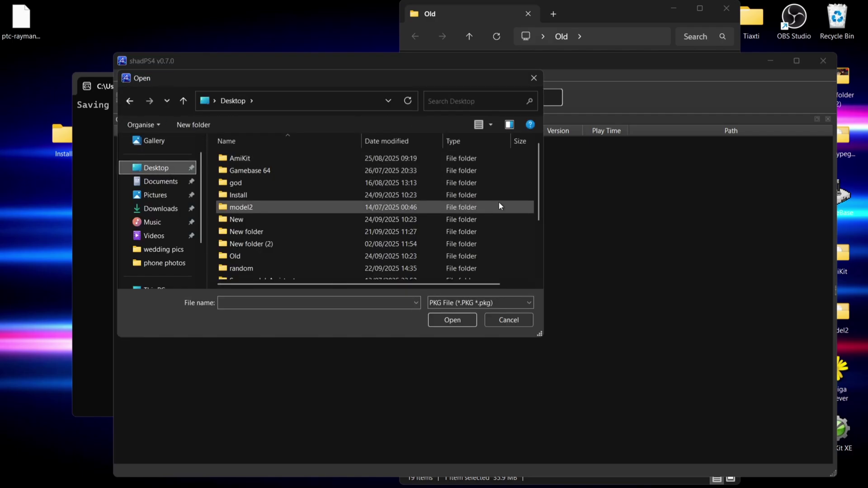
{"action": "left_click_drag", "start_coordinate": [539, 167], "coordinate": [538, 232]}
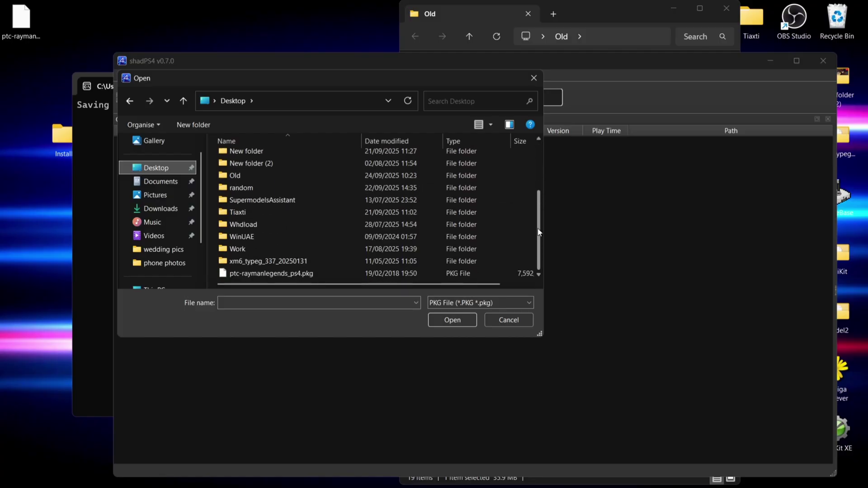
{"action": "double_click", "coordinate": [289, 270]}
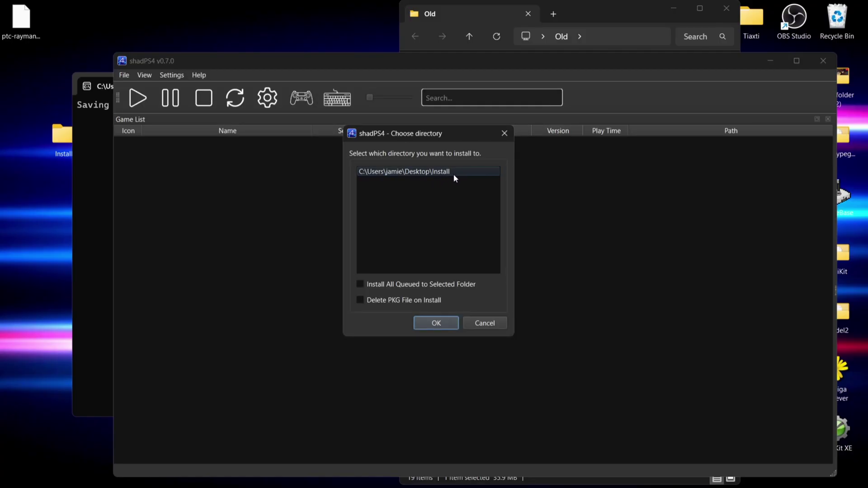
{"action": "left_click", "coordinate": [432, 322]}
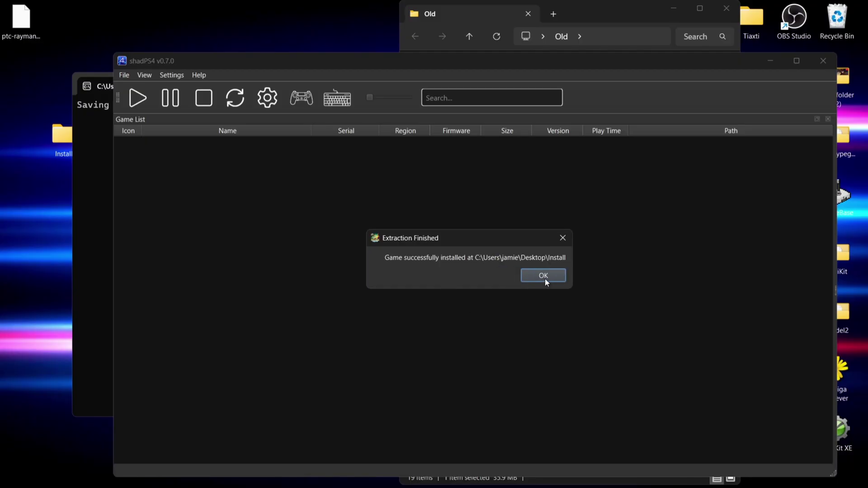
{"action": "left_click", "coordinate": [545, 278]}
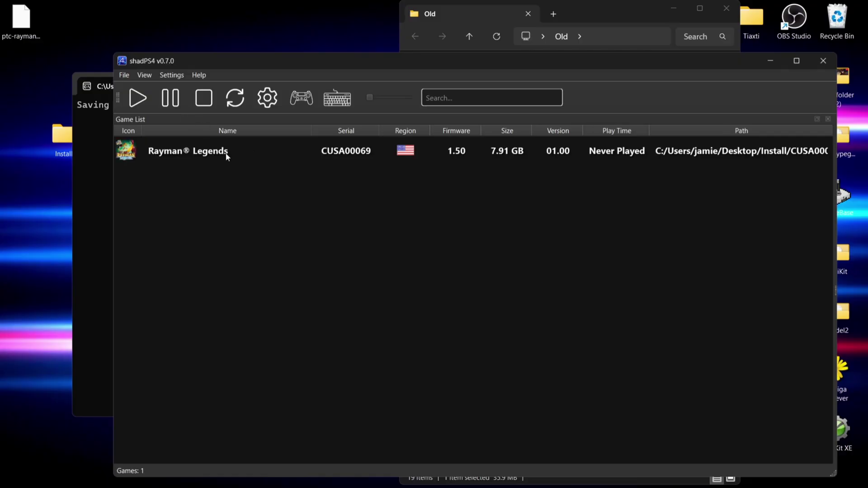
Step: Examine the extracted game files in the CUSA00069 folder inside Install and close the folder window
{"action": "double_click", "coordinate": [60, 144]}
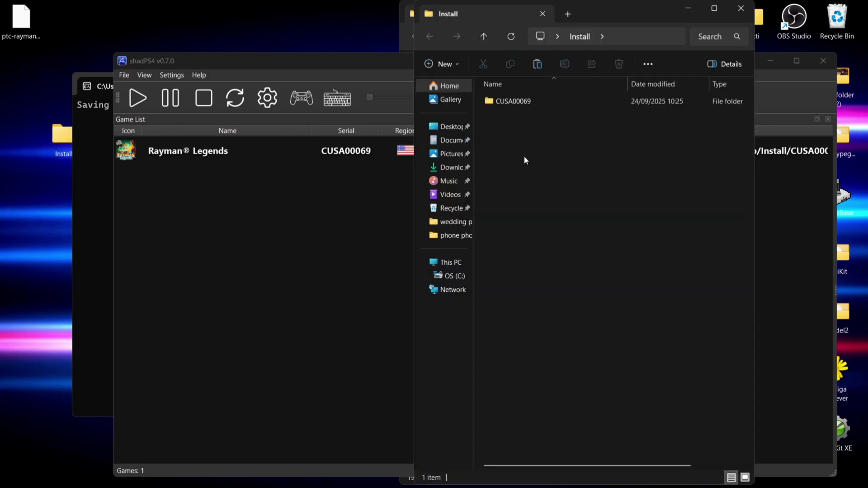
{"action": "double_click", "coordinate": [521, 102]}
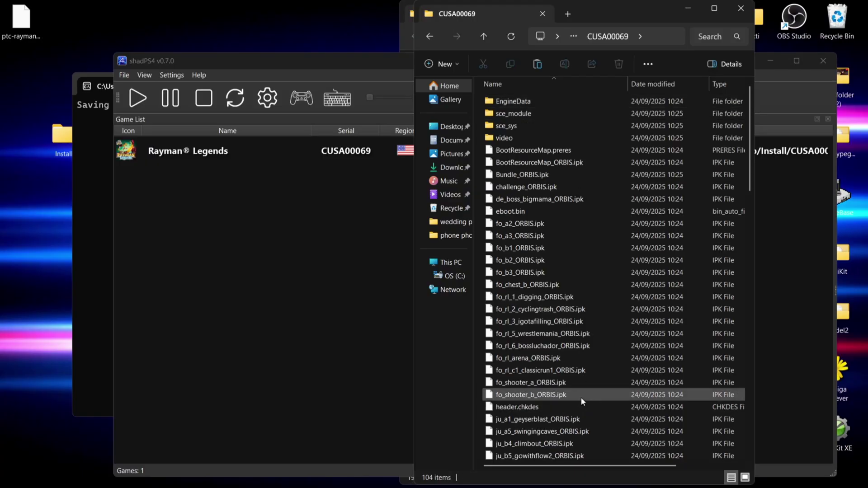
{"action": "left_click", "coordinate": [741, 8]}
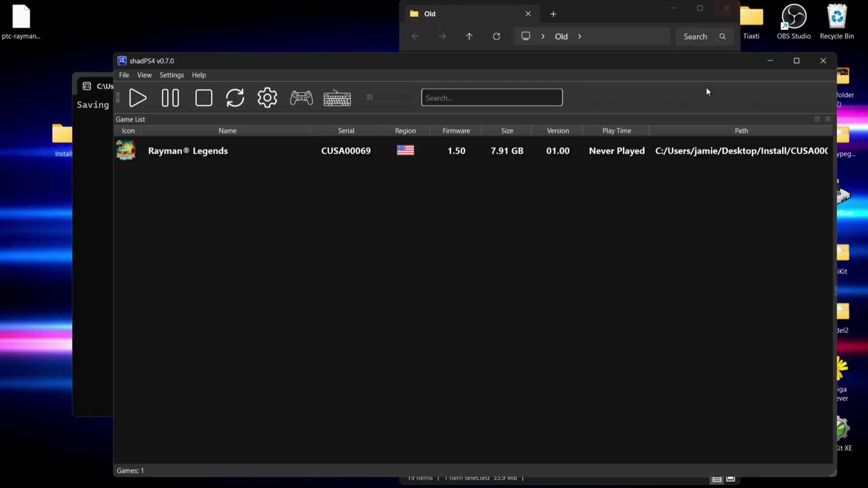
Step: Close shadPS4 v0.7.0 and the Old folder window, and launch shadPS4.exe from the New folder
{"action": "left_click", "coordinate": [821, 60]}
{"action": "left_click", "coordinate": [727, 9]}
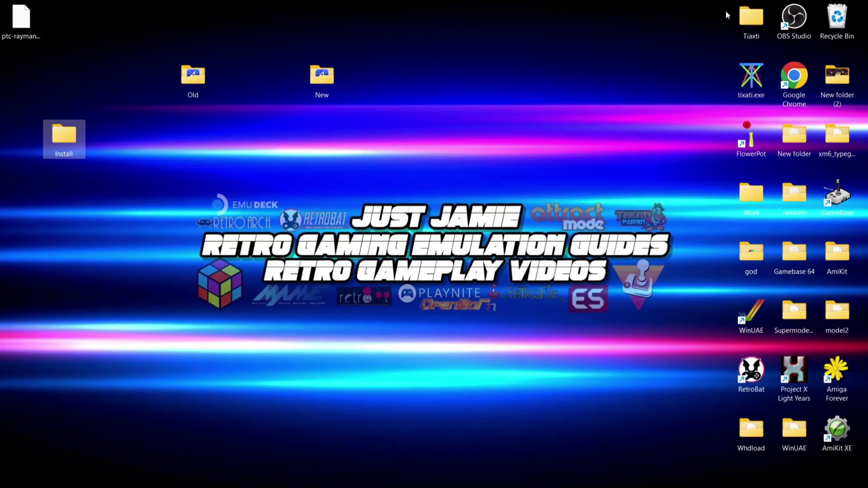
{"action": "double_click", "coordinate": [320, 82]}
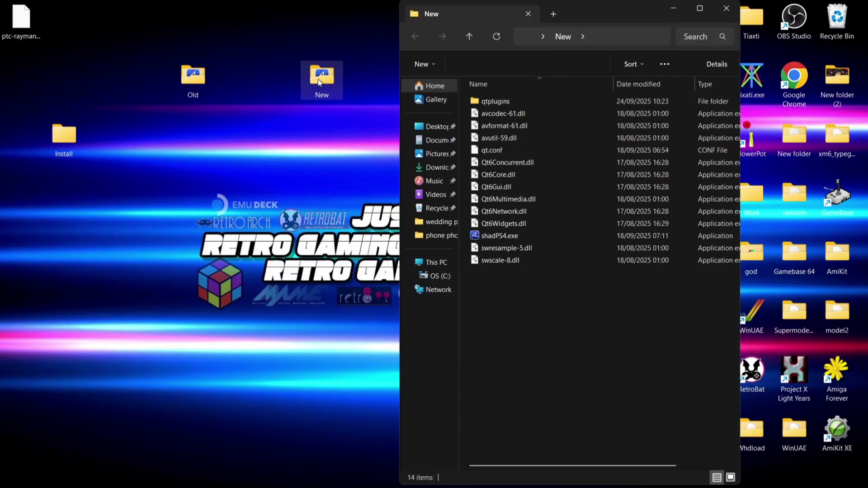
{"action": "double_click", "coordinate": [489, 233]}
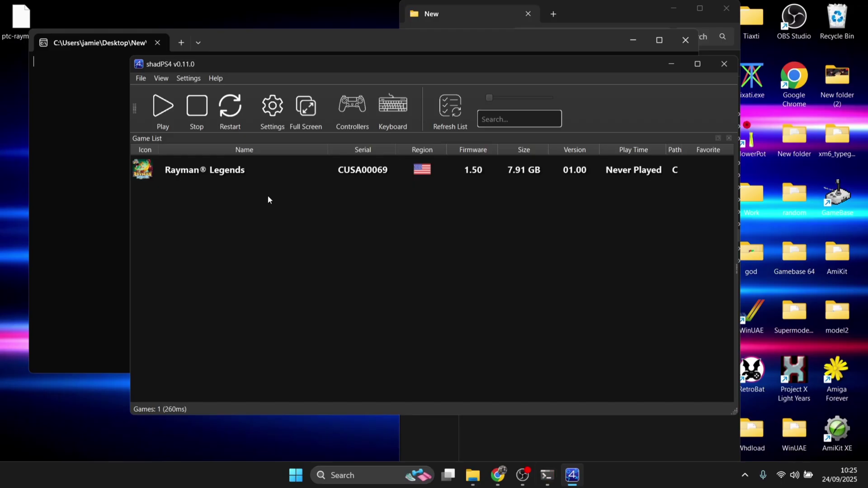
Step: Close shadPS4 v0.11.0 and check the contents of the desktop's Install folder
{"action": "left_click", "coordinate": [724, 64]}
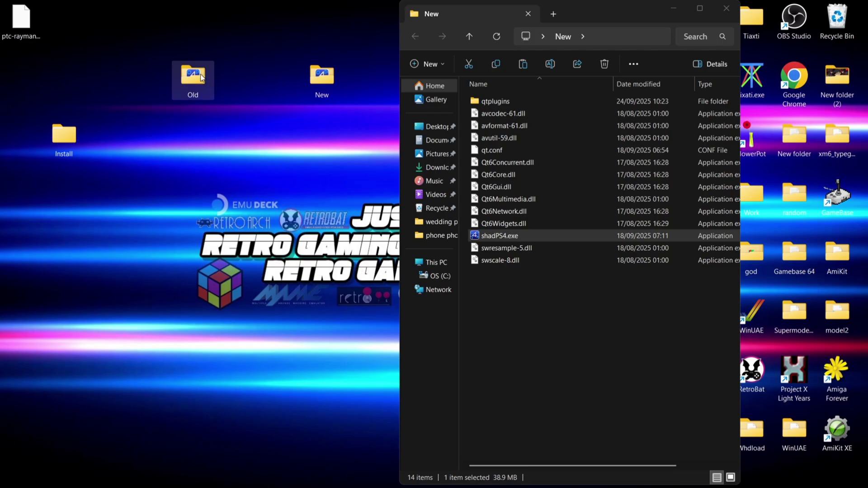
{"action": "double_click", "coordinate": [65, 136]}
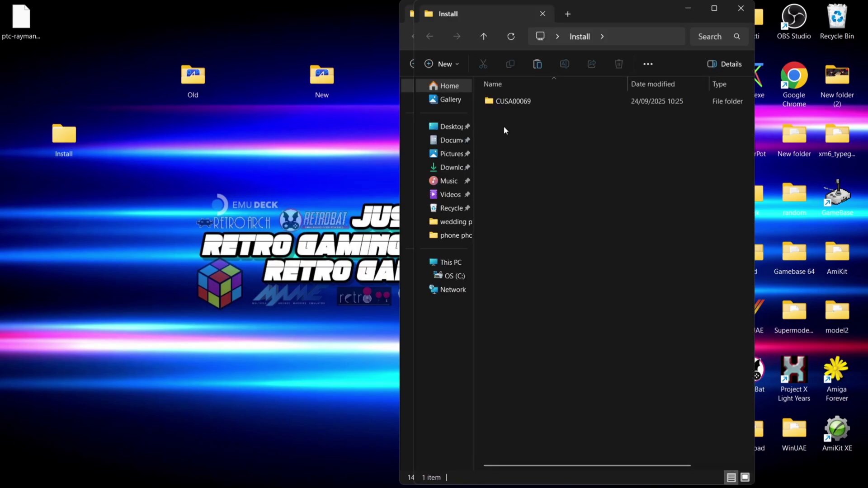
{"action": "left_click", "coordinate": [741, 8]}
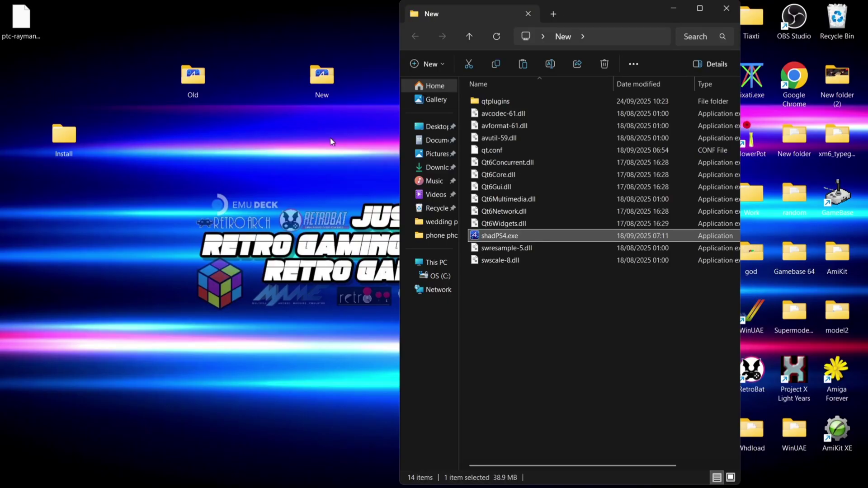
Step: Close the New folder window and delete the Old folder from the desktop
{"action": "left_click", "coordinate": [727, 8]}
{"action": "left_click", "coordinate": [337, 148]}
{"action": "right_click", "coordinate": [195, 79]}
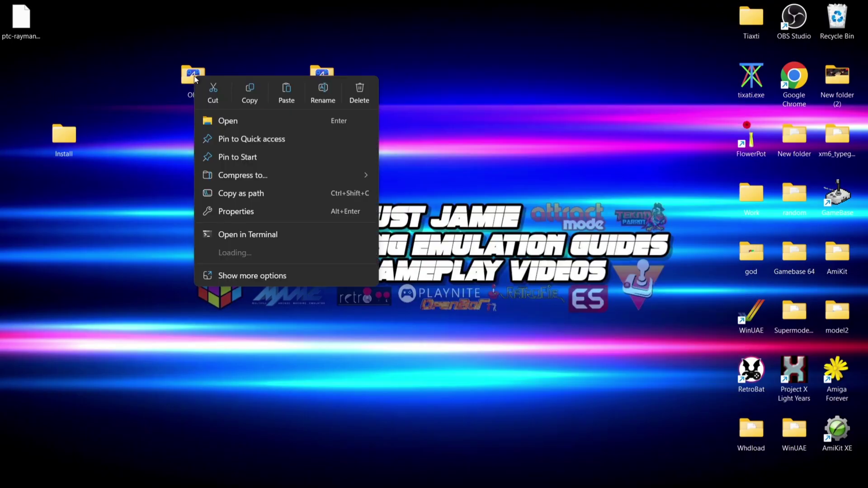
{"action": "left_click", "coordinate": [360, 91]}
Step: Reopen the New folder and run its shadPS4.exe
{"action": "double_click", "coordinate": [341, 90]}
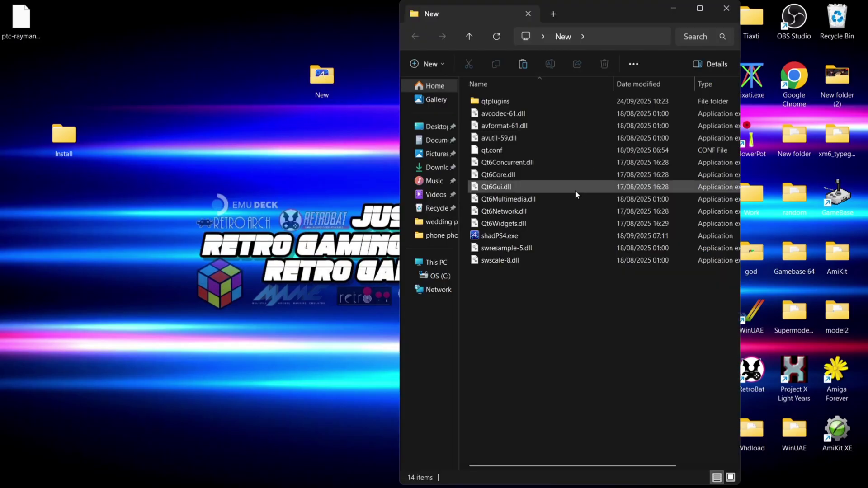
{"action": "left_click", "coordinate": [527, 239]}
{"action": "double_click", "coordinate": [527, 239]}
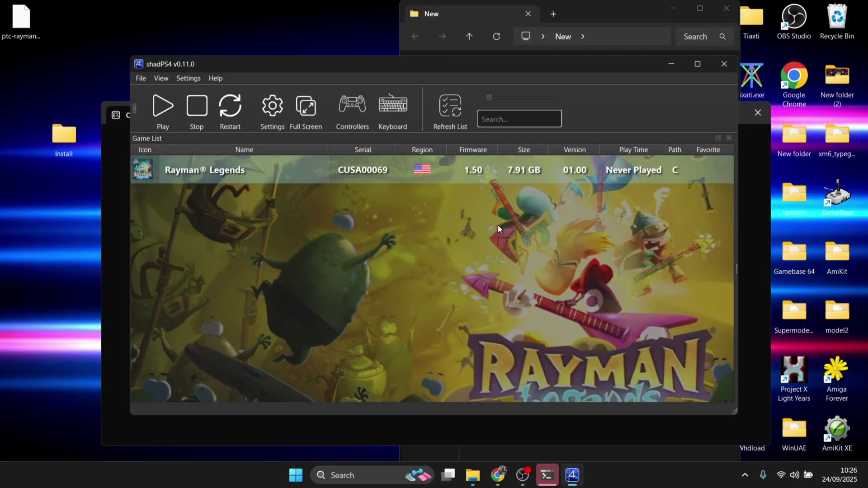
Step: Boot Rayman Legends from the game list, maximize its window and choose New game on the title screen
{"action": "double_click", "coordinate": [205, 173]}
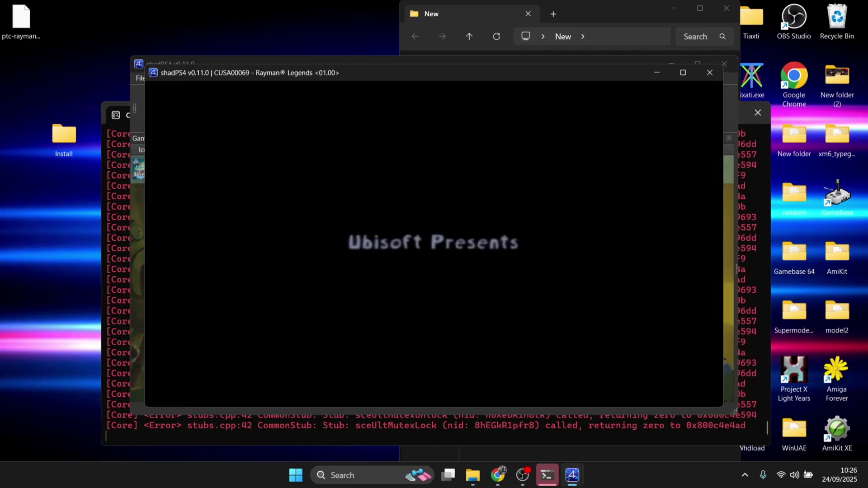
{"action": "left_click", "coordinate": [683, 73]}
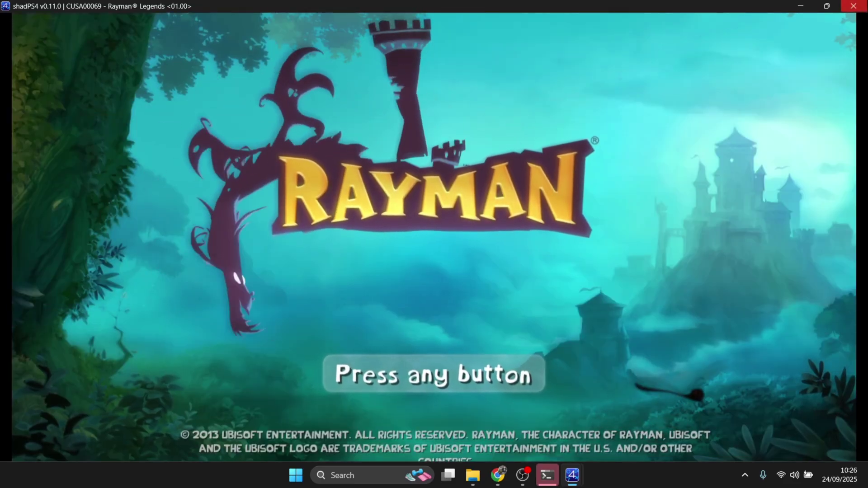
{"action": "key", "text": "Return"}
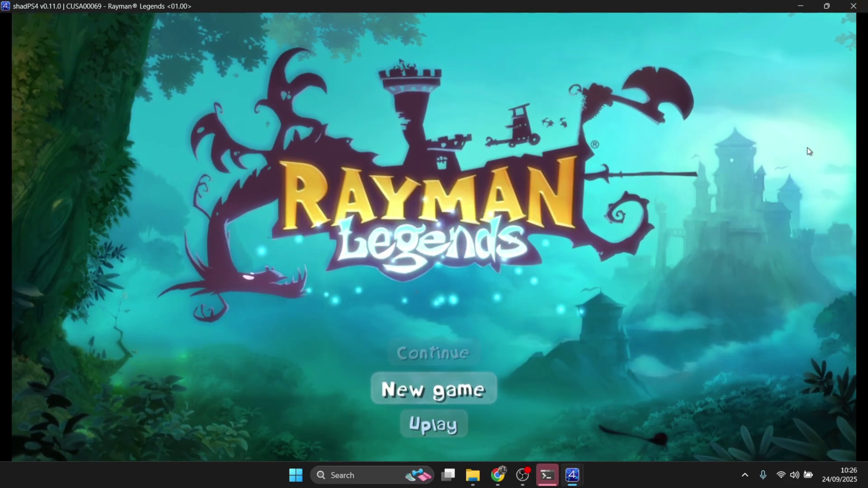
{"action": "key", "text": "Return"}
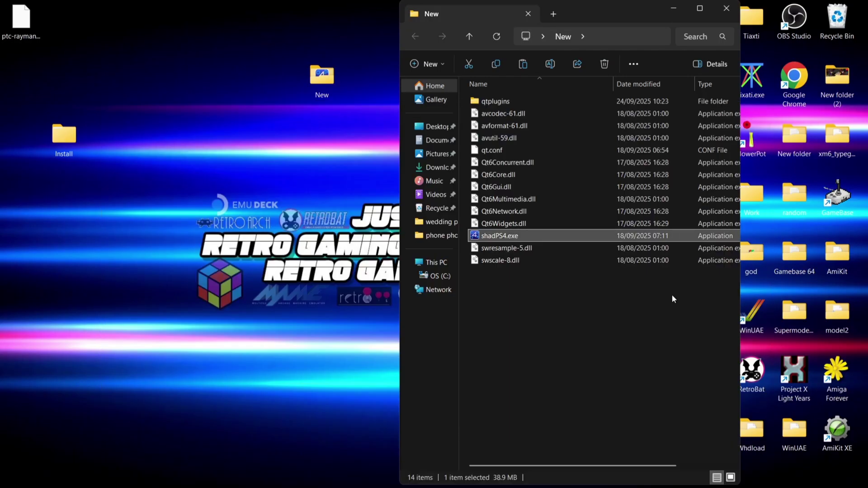
Step: Relaunch shadPS4.exe, examine the controller button mapping including the D-pad up binding, and close the controls configuration
{"action": "double_click", "coordinate": [501, 238]}
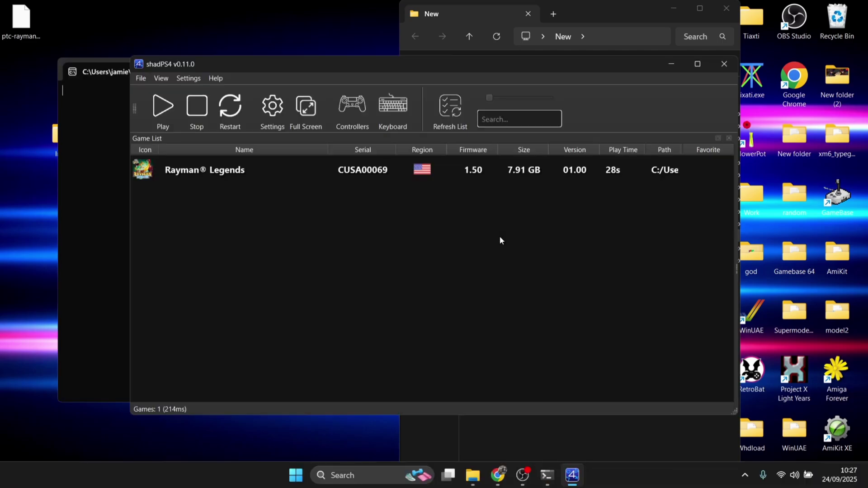
{"action": "left_click", "coordinate": [351, 106]}
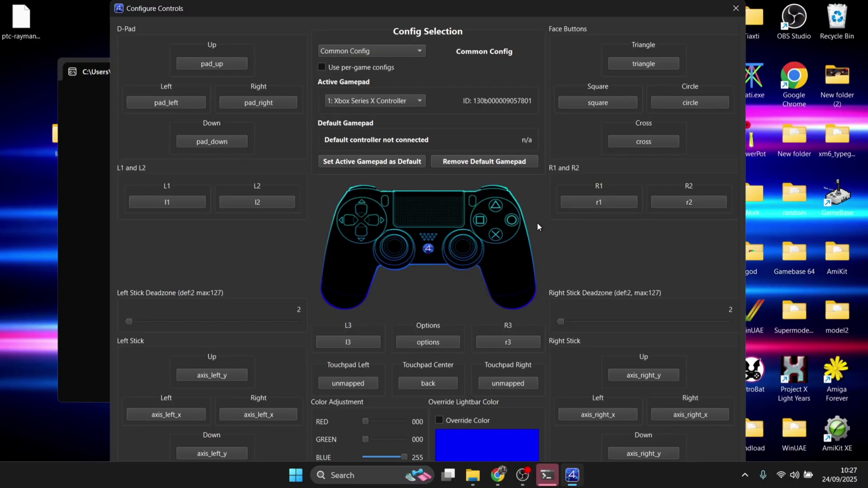
{"action": "left_click", "coordinate": [214, 64]}
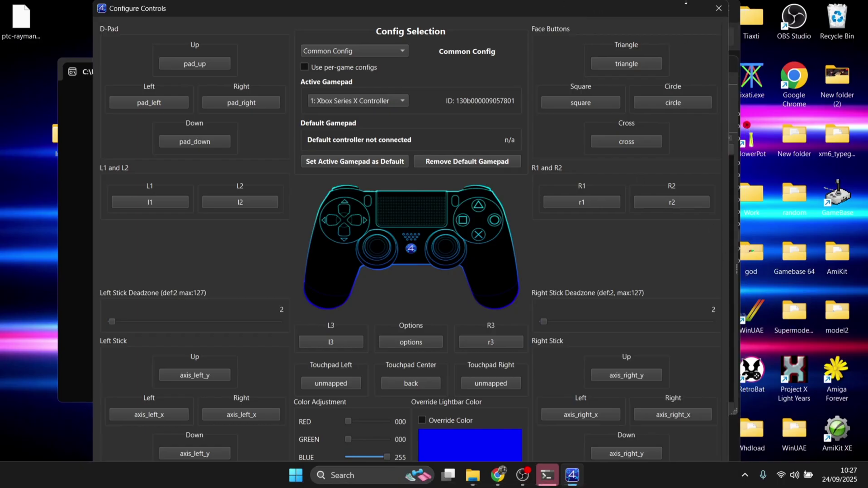
{"action": "left_click", "coordinate": [719, 8]}
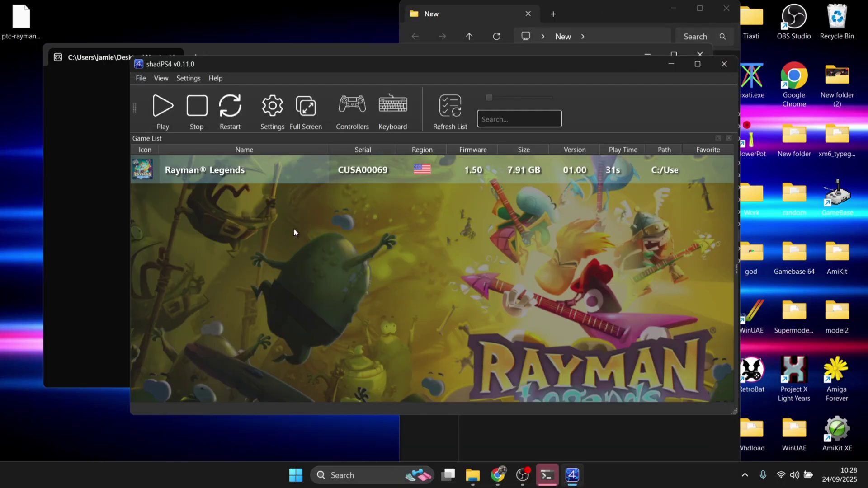
Step: Create game-specific settings for Rayman Legends from the global settings and set the graphics device to NVIDIA GeForce RTX 3050 Laptop GPU
{"action": "right_click", "coordinate": [221, 172]}
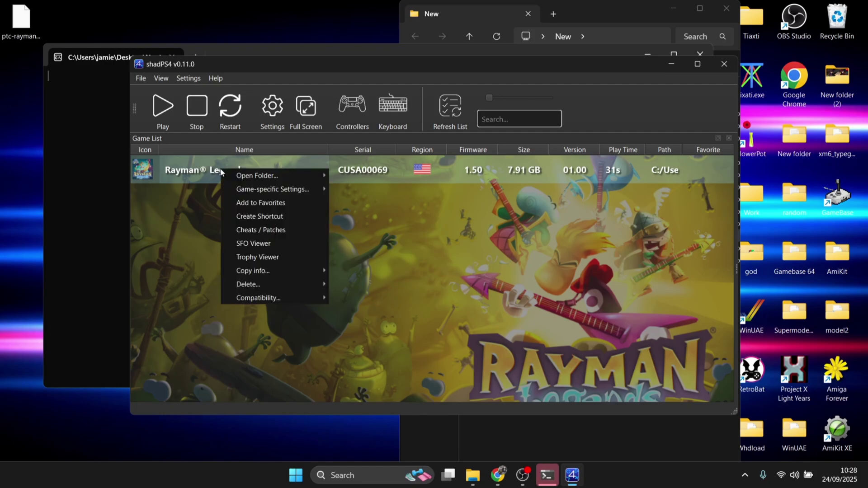
{"action": "mouse_move", "coordinate": [271, 190]}
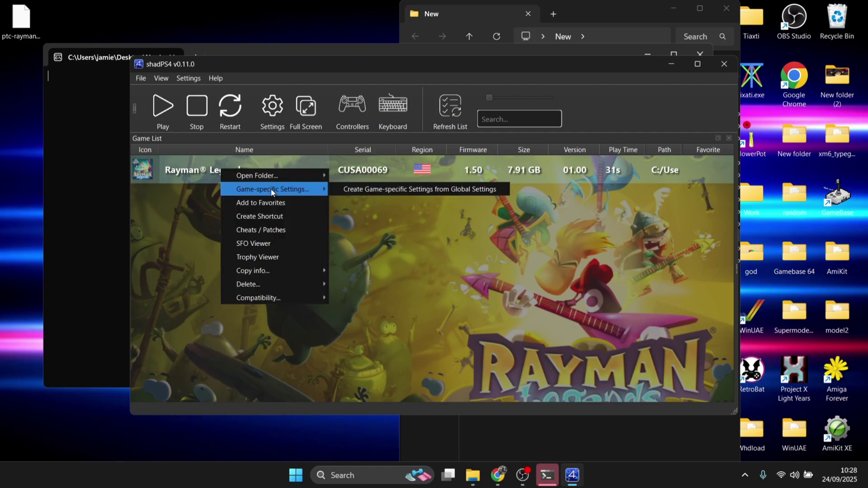
{"action": "left_click", "coordinate": [413, 189]}
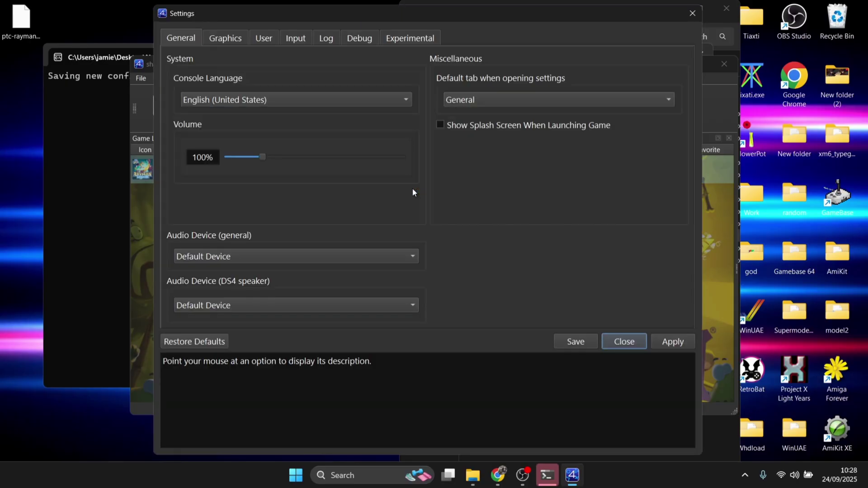
{"action": "left_click", "coordinate": [232, 38]}
{"action": "left_click", "coordinate": [262, 79]}
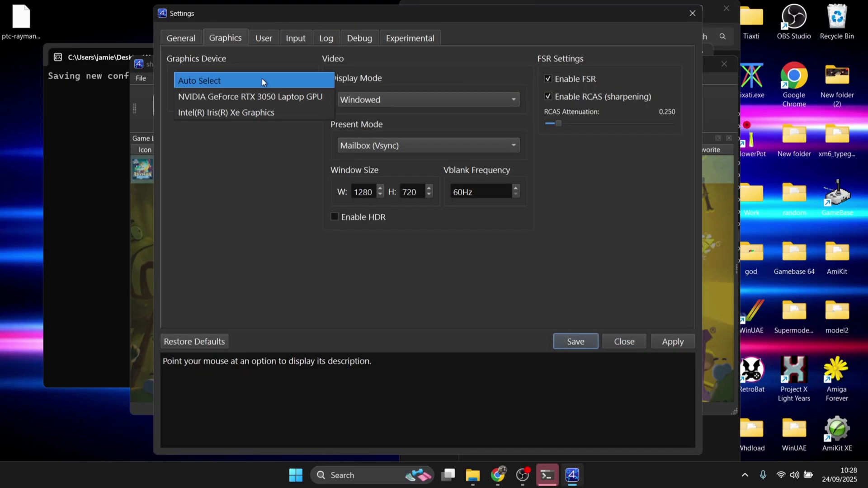
{"action": "left_click", "coordinate": [303, 99]}
Step: Set the game's display mode to Fullscreen and enable HDR, keeping Mailbox (Vsync) as present mode, and apply and save the settings
{"action": "left_click", "coordinate": [409, 99]}
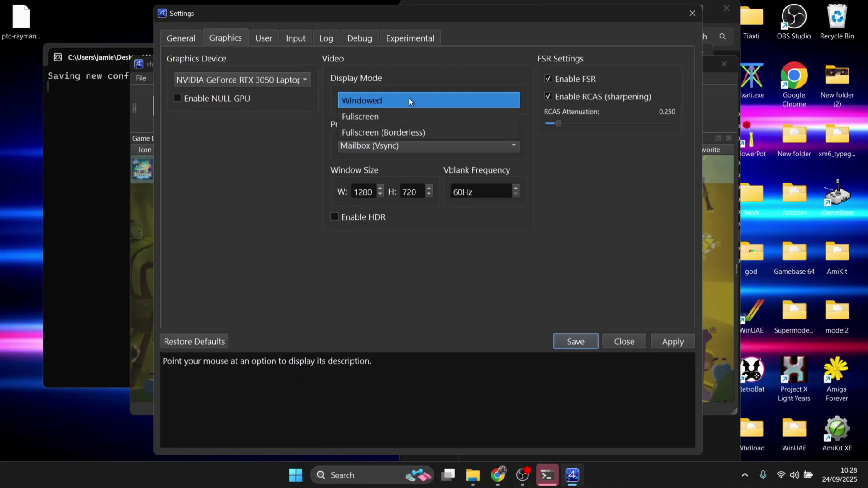
{"action": "left_click", "coordinate": [387, 121]}
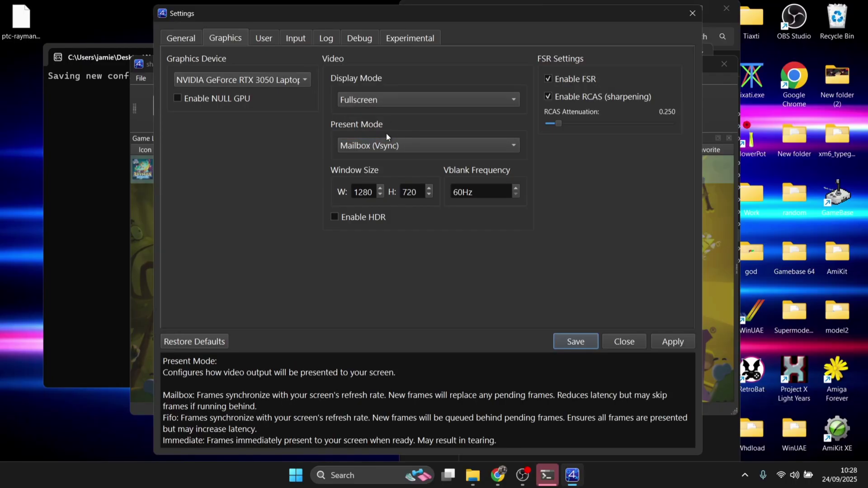
{"action": "left_click", "coordinate": [440, 139]}
{"action": "left_click", "coordinate": [441, 144]}
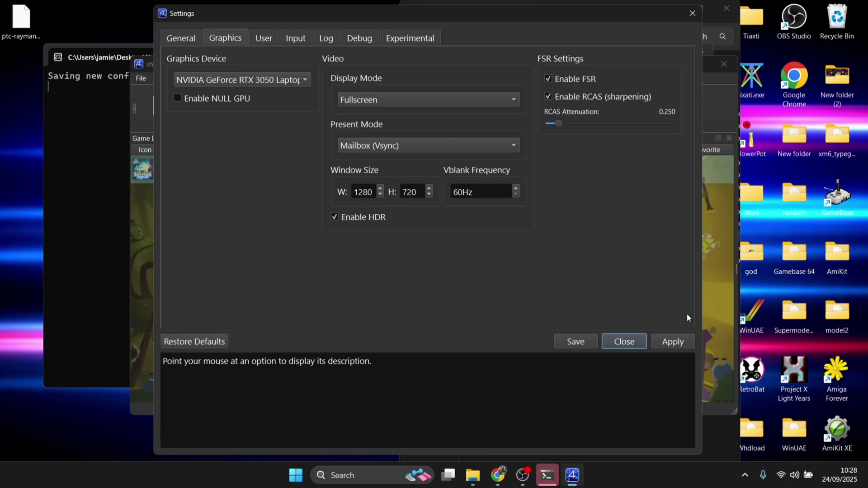
{"action": "left_click", "coordinate": [684, 342]}
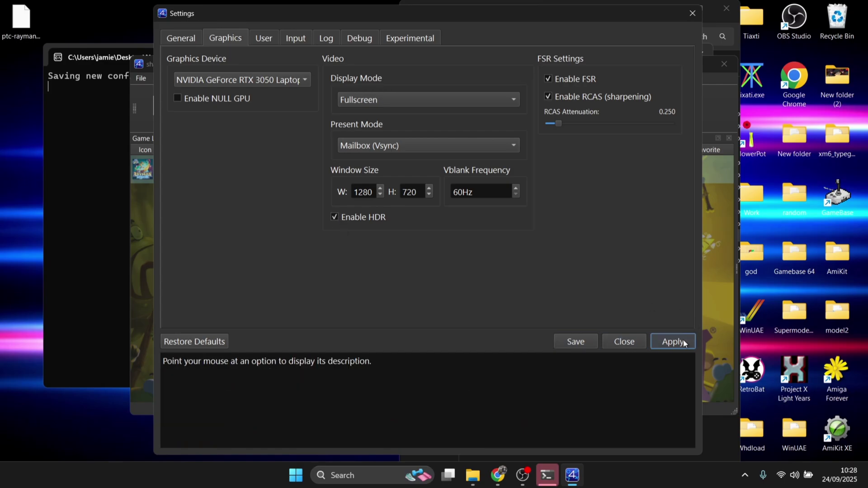
{"action": "left_click", "coordinate": [588, 343]}
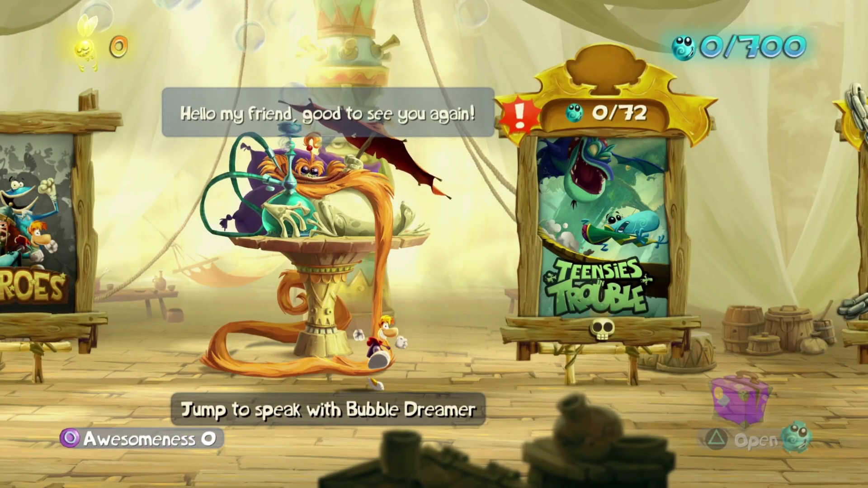
{"action": "key", "text": "Right"}
{"action": "key", "text": "space"}
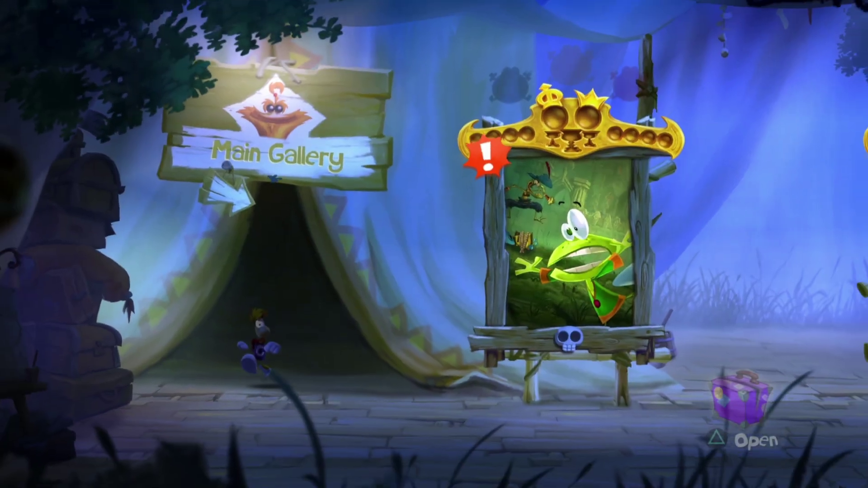
{"action": "key", "text": "Right"}
{"action": "key", "text": "space"}
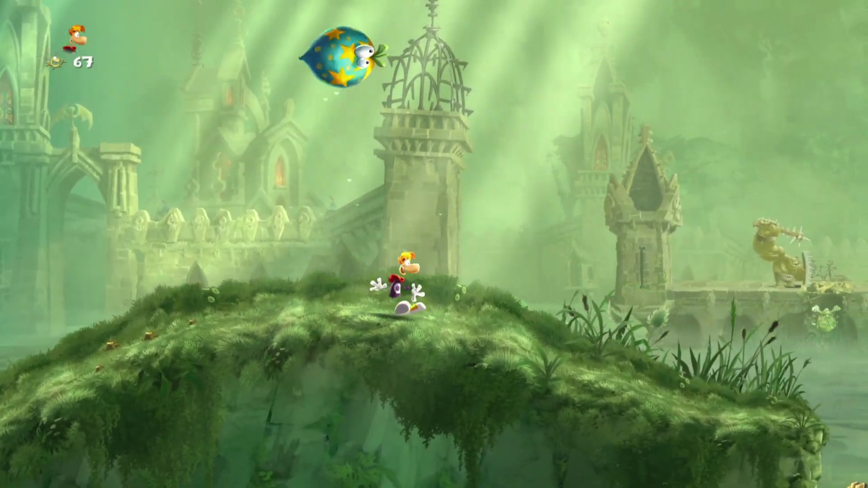
{"action": "key", "text": "space"}
{"action": "key", "text": "Right"}
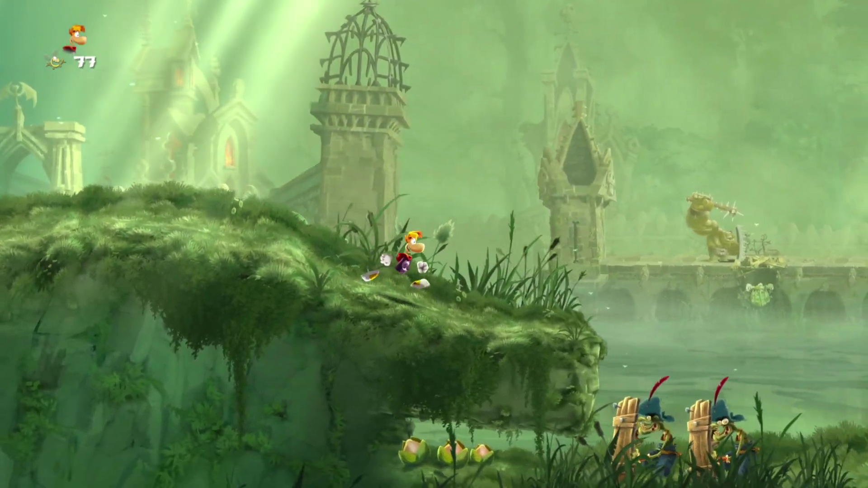
{"action": "key", "text": "space"}
{"action": "key", "text": "x"}
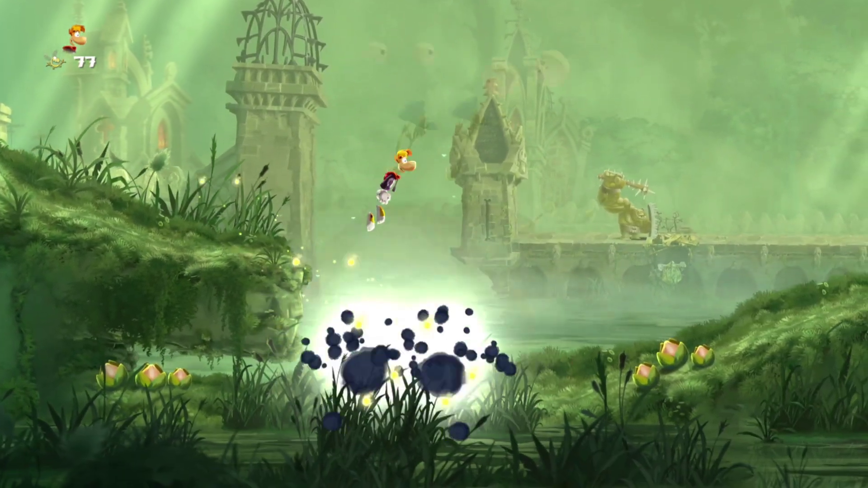
{"action": "key", "text": "Right"}
{"action": "key", "text": "Right"}
{"action": "key", "text": "space"}
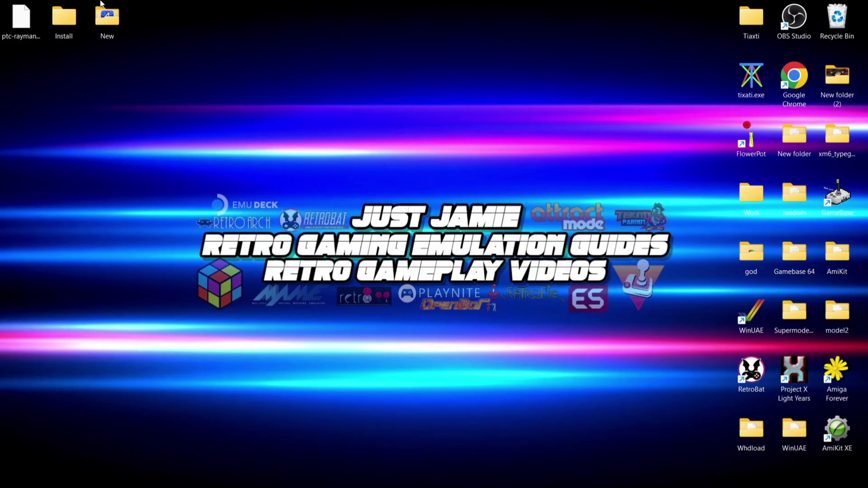
Step: Open the Install folder on the desktop, look into its CUSA00069 game folder, and close the window
{"action": "double_click", "coordinate": [73, 17]}
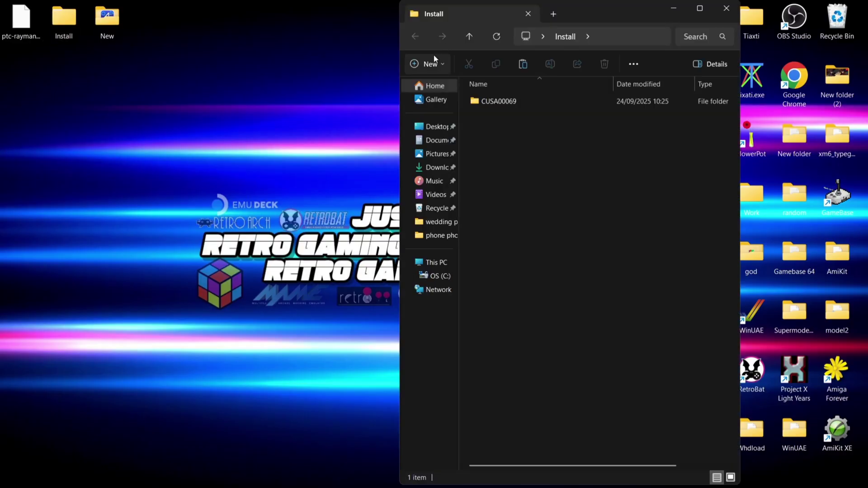
{"action": "double_click", "coordinate": [503, 101]}
{"action": "left_click", "coordinate": [727, 8]}
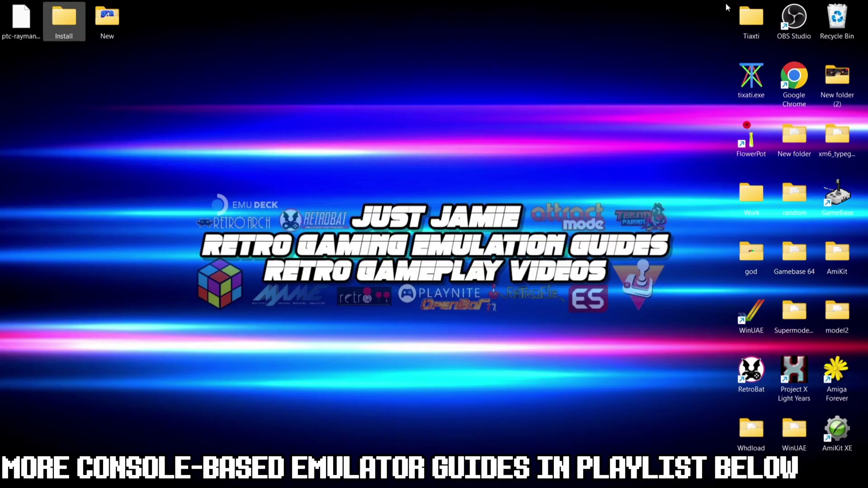